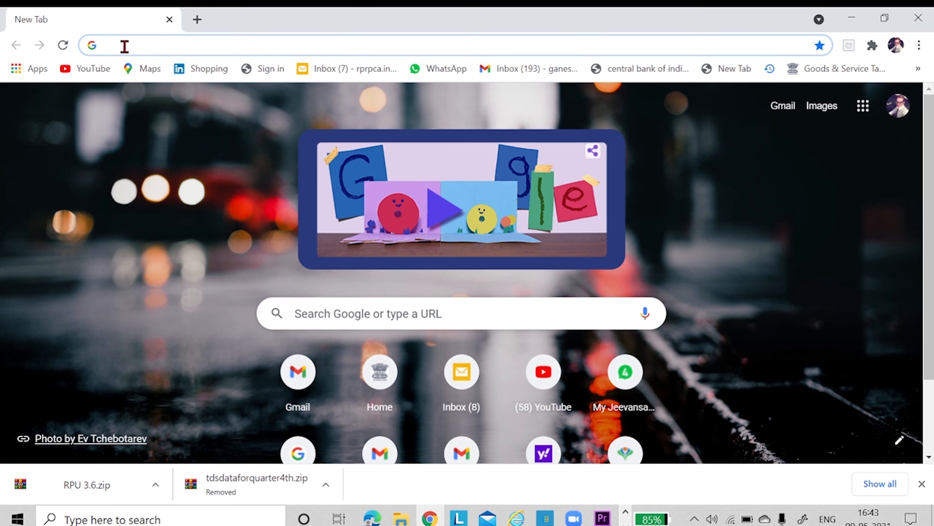
# - Search the web for TIN NSDL, open the Tin-NSDL website and dismiss its welcome and PAN card notices
pyautogui.write('TIN NSDL')
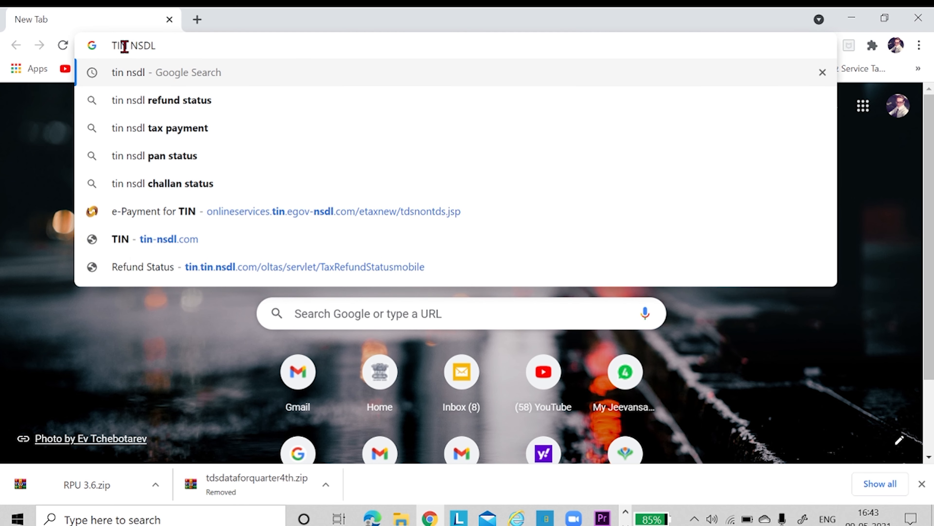
pyautogui.press('Return')
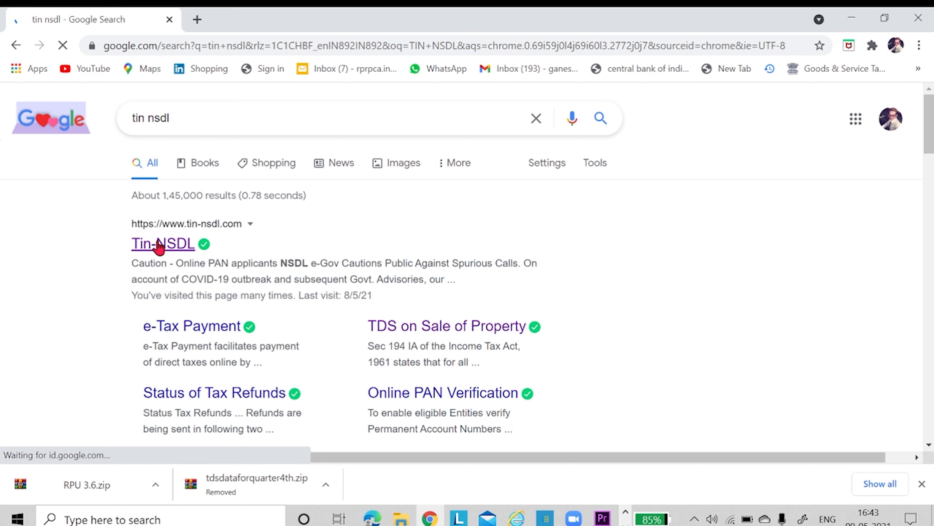
pyautogui.click(159, 246)
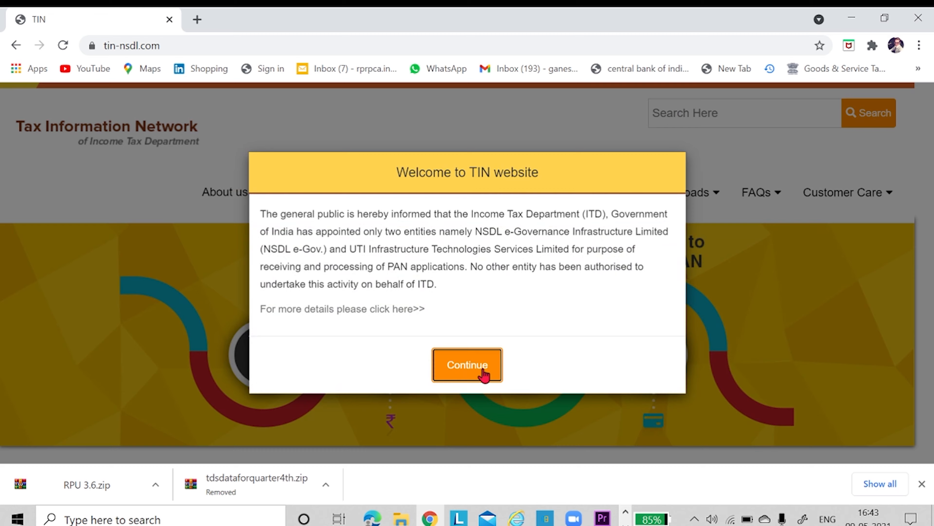
pyautogui.click(483, 371)
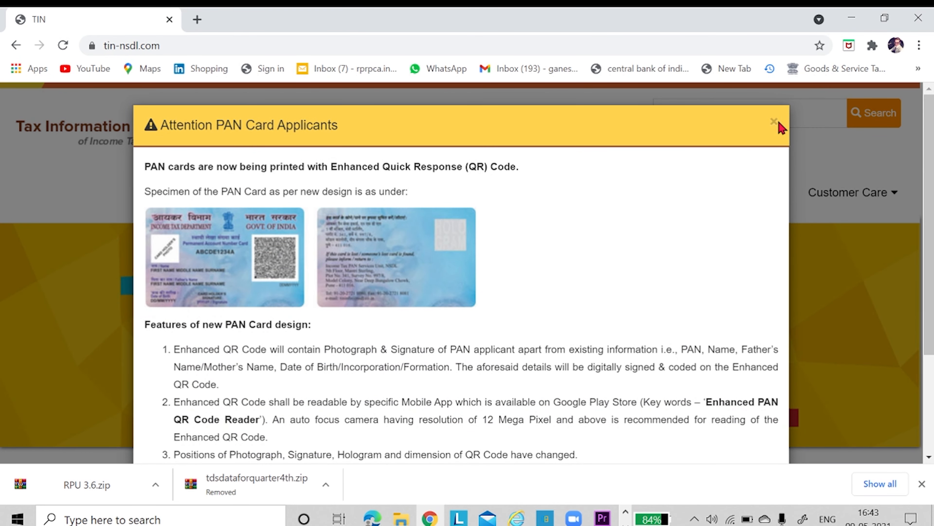
pyautogui.click(775, 125)
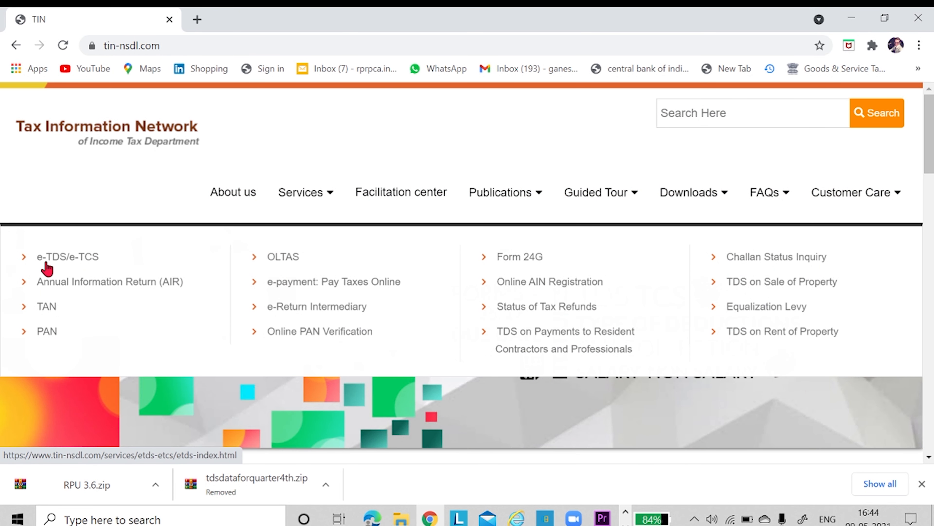
# - Open the e-TDS/e-TCS RPU page under the e-TDS/e-TCS service and find the RPU version 3.6 download entry
pyautogui.click(70, 258)
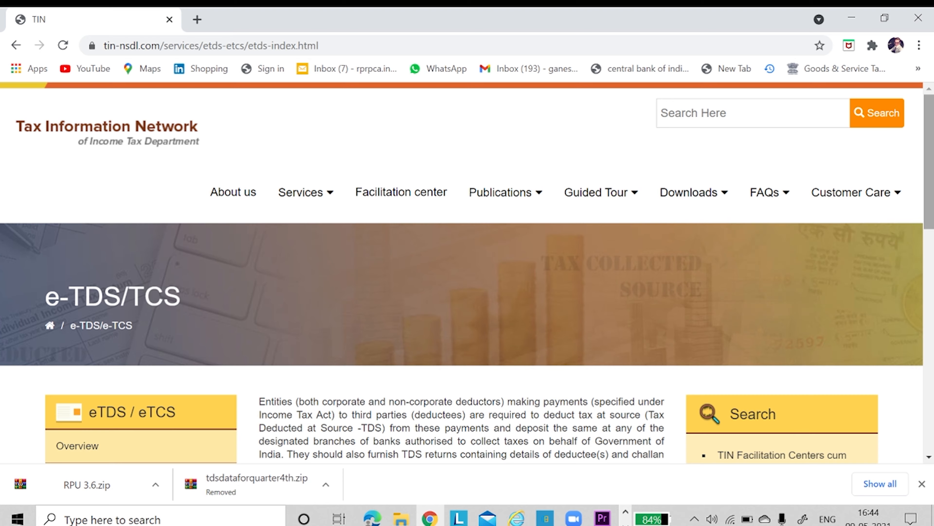
pyautogui.scroll(-4, 295, 245)
pyautogui.scroll(-3, 467, 331)
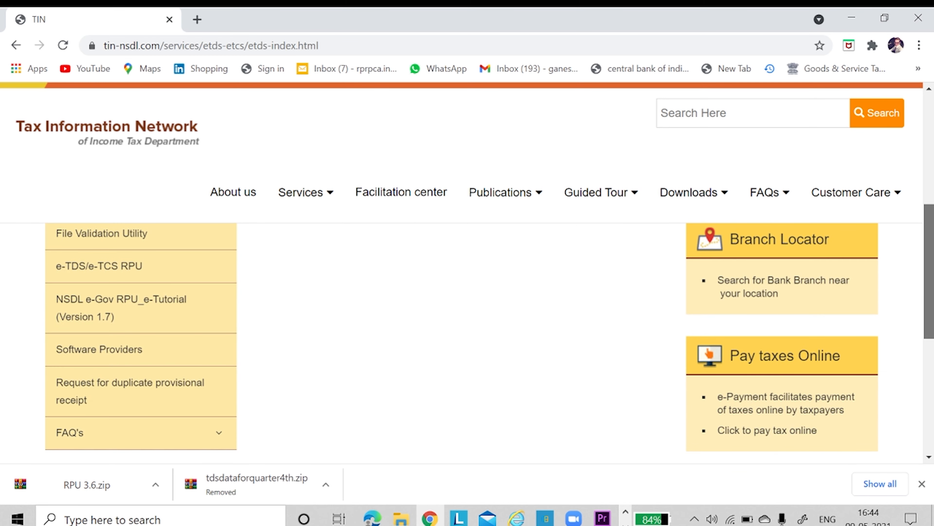
pyautogui.scroll(3, 467, 331)
pyautogui.scroll(-2, 391, 399)
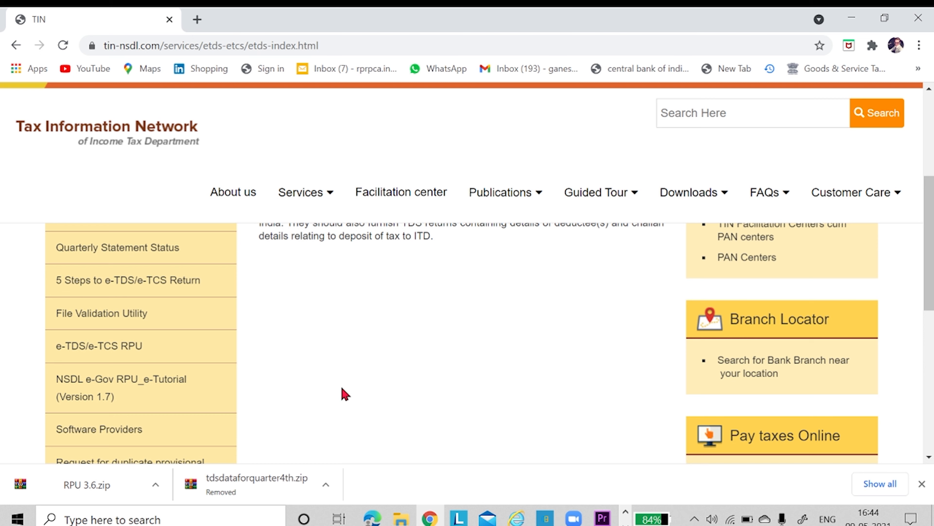
pyautogui.click(89, 351)
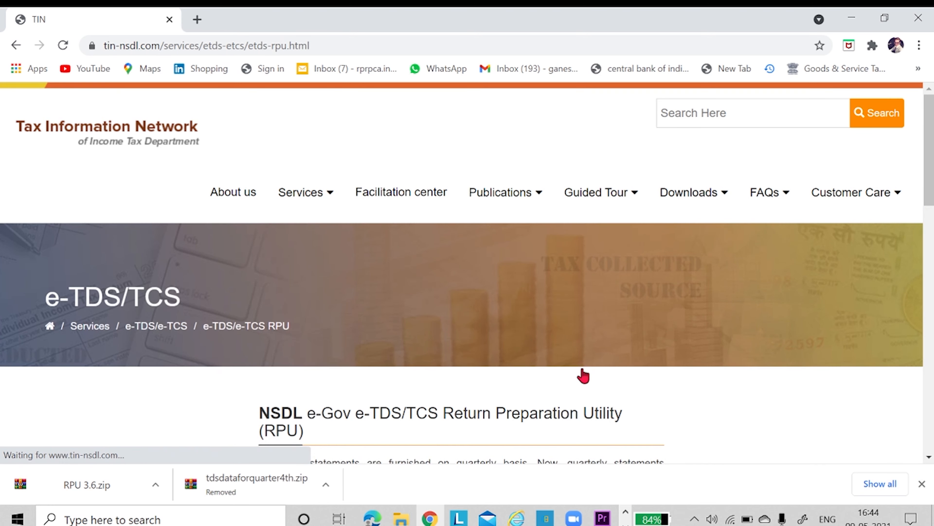
pyautogui.moveTo(929, 162); pyautogui.dragTo(929, 287)
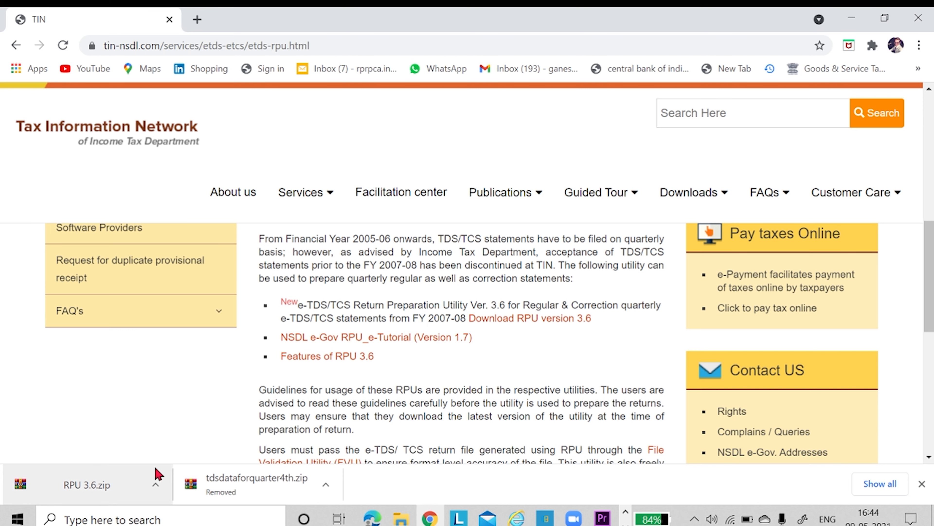
# - Switch to File Explorer, launch TDS_RPU_3.6 from the RPU 3.6 folder and accept the Java pre-requisites message
pyautogui.hotkey('alt', 'Tab')
pyautogui.hotkey('alt', 'Tab')
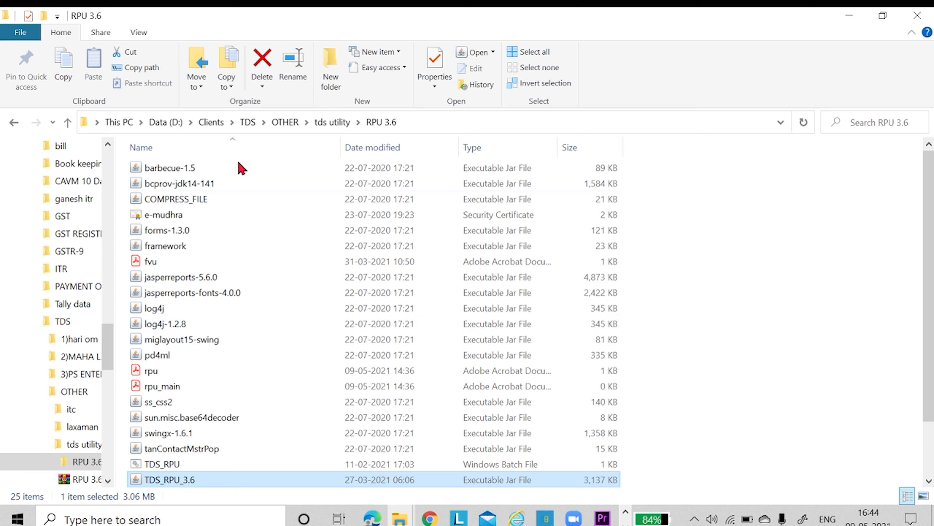
pyautogui.click(340, 125)
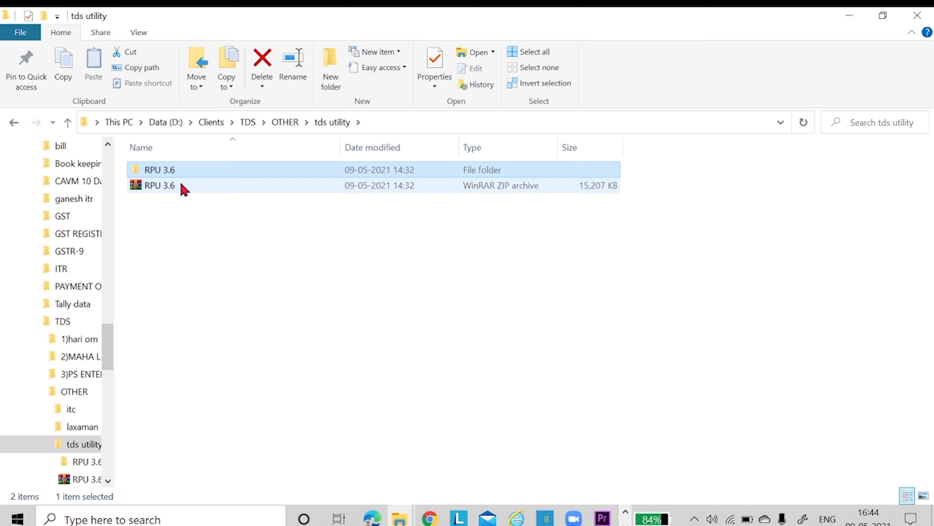
pyautogui.doubleClick(198, 172)
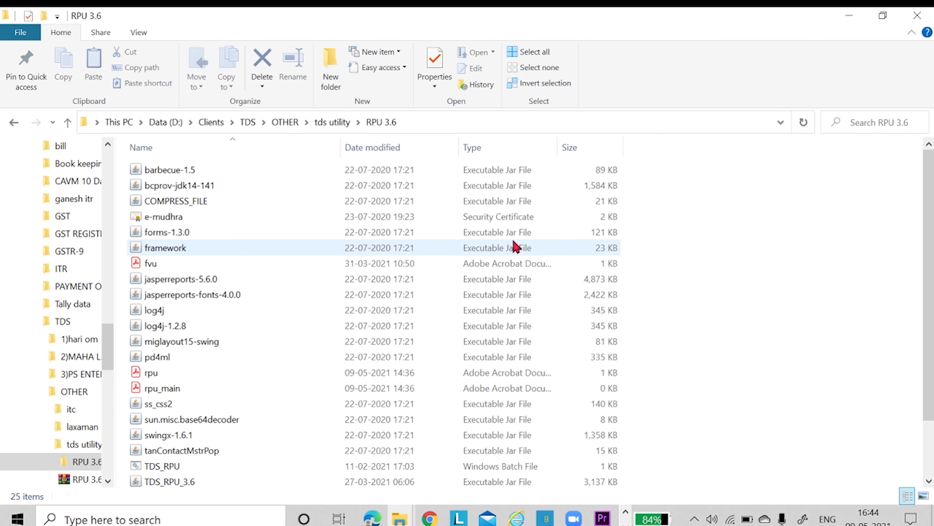
pyautogui.scroll(-2, 374, 313)
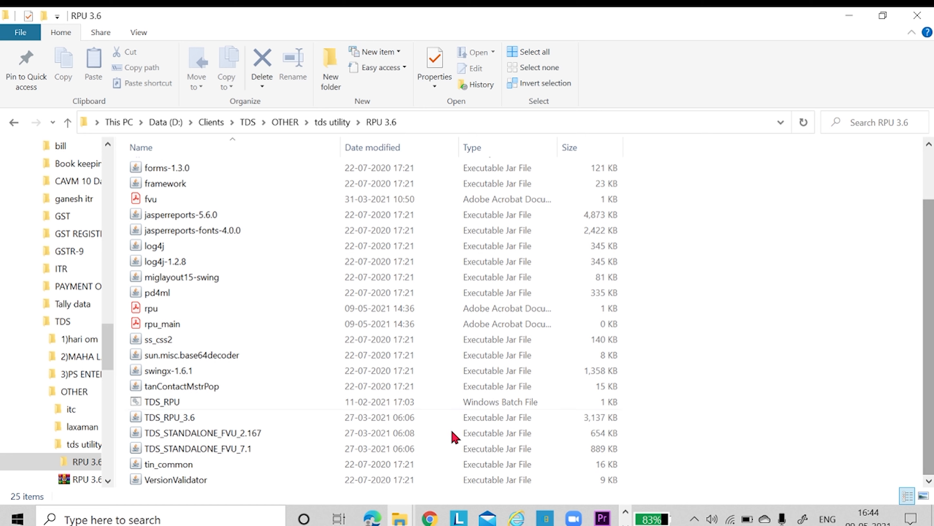
pyautogui.doubleClick(232, 419)
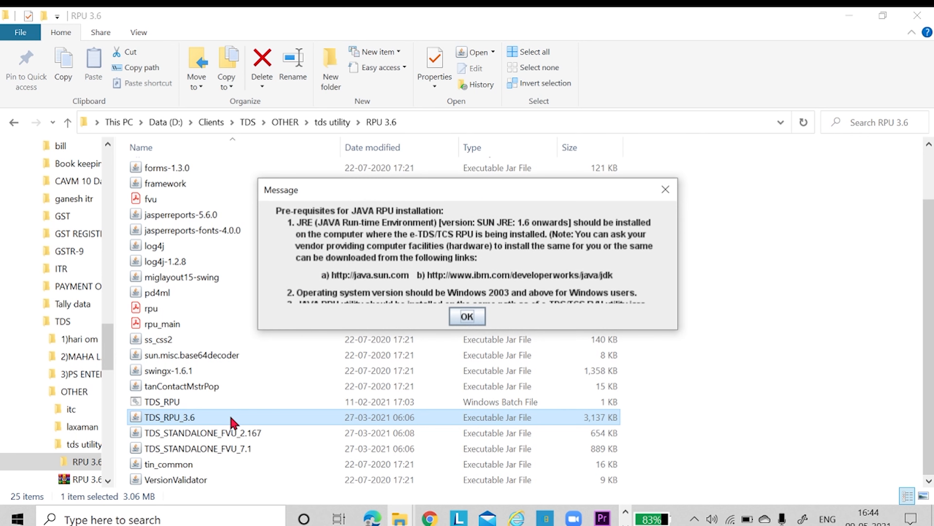
pyautogui.click(466, 317)
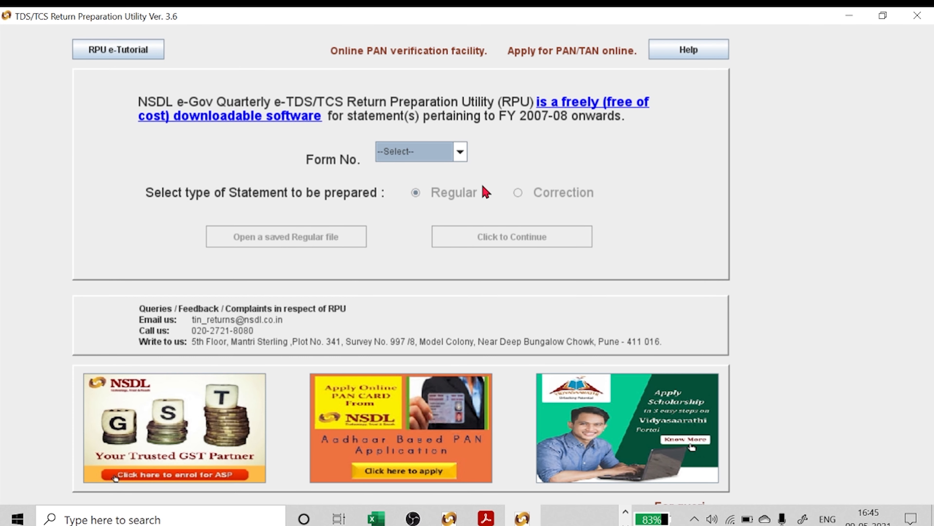
# - Start a new Regular statement for Form No. 26Q
pyautogui.click(463, 152)
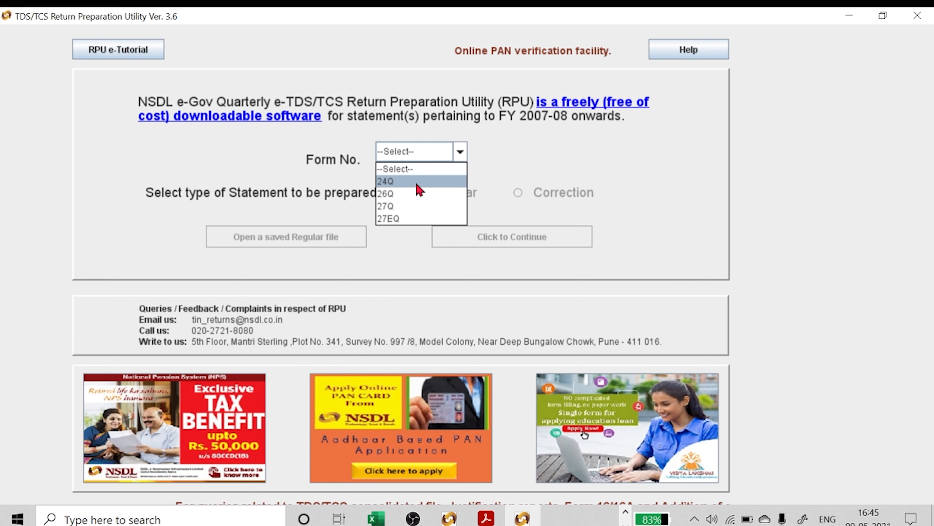
pyautogui.click(412, 194)
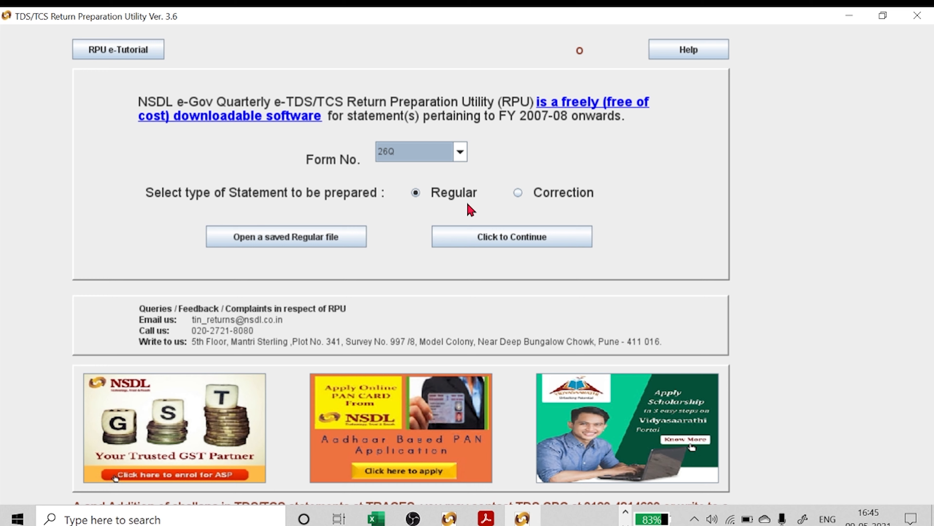
pyautogui.click(494, 239)
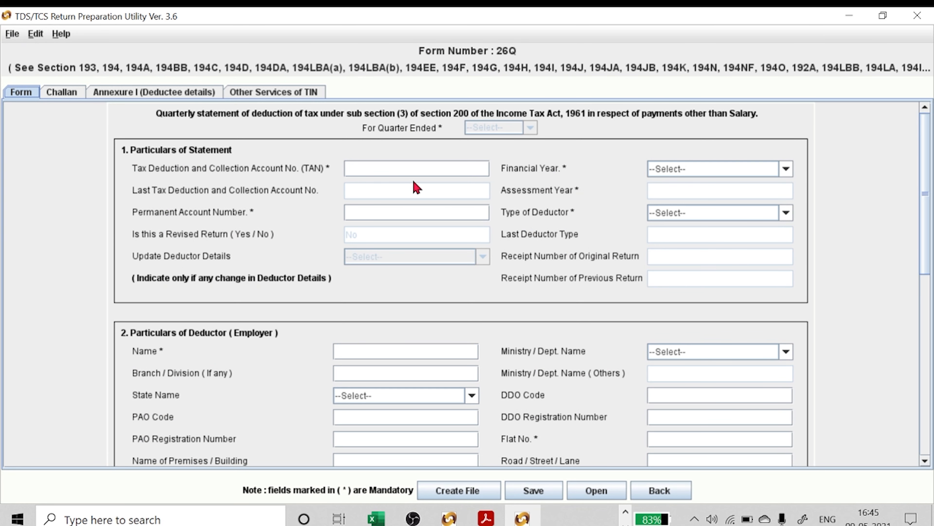
# - Set the statement's financial year to 2020-2021 and the quarter ended to Q4
pyautogui.moveTo(928, 182)
pyautogui.mouseDown()
pyautogui.moveTo(917, 379)
pyautogui.moveTo(920, 171)
pyautogui.mouseUp()
pyautogui.click(662, 170)
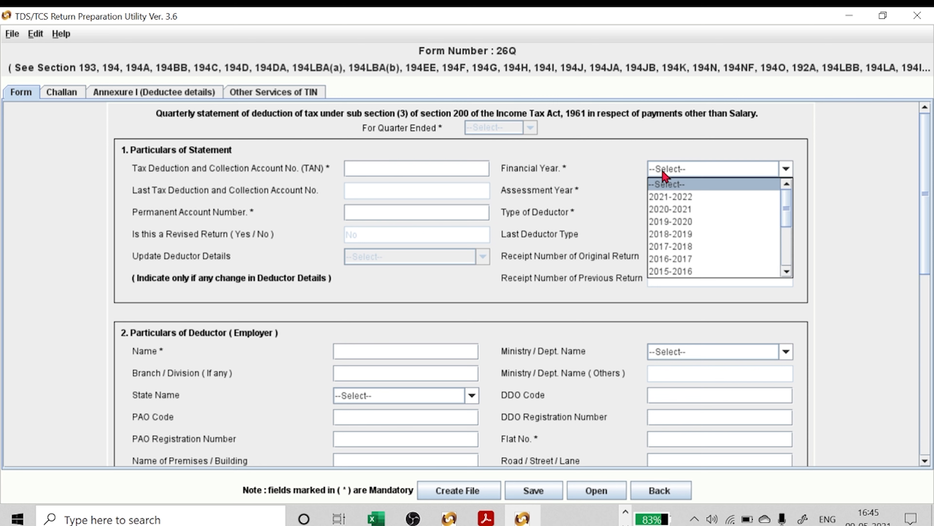
pyautogui.click(675, 208)
pyautogui.click(466, 279)
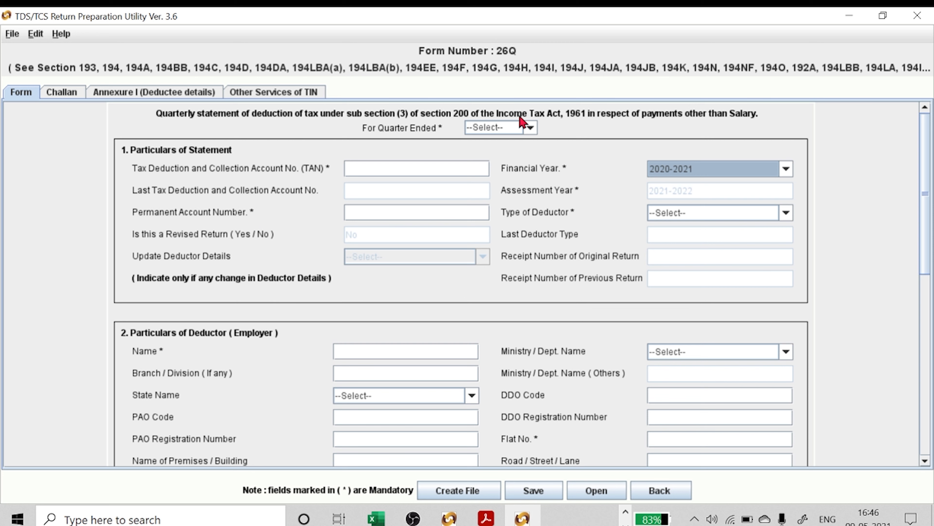
pyautogui.click(529, 129)
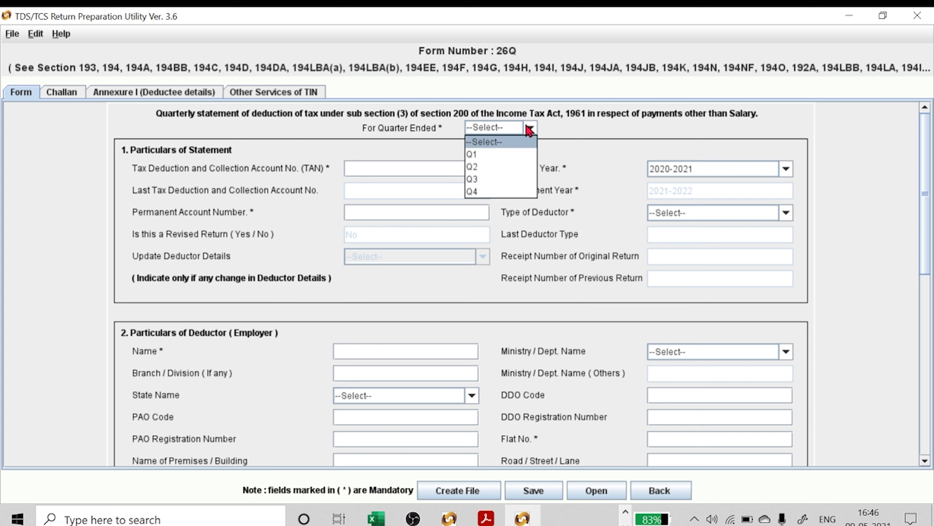
pyautogui.click(488, 192)
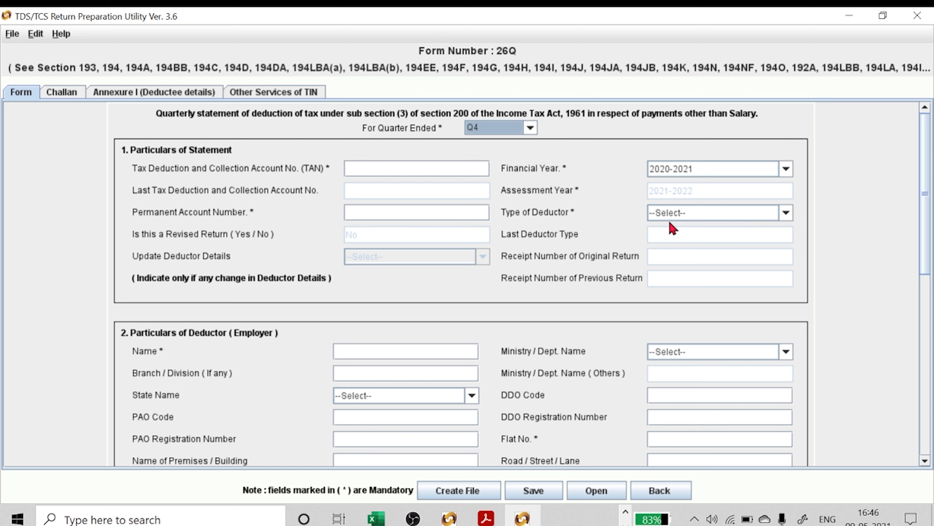
# - Set the type of deductor to Individual/HUF in the particulars of statement
pyautogui.click(411, 169)
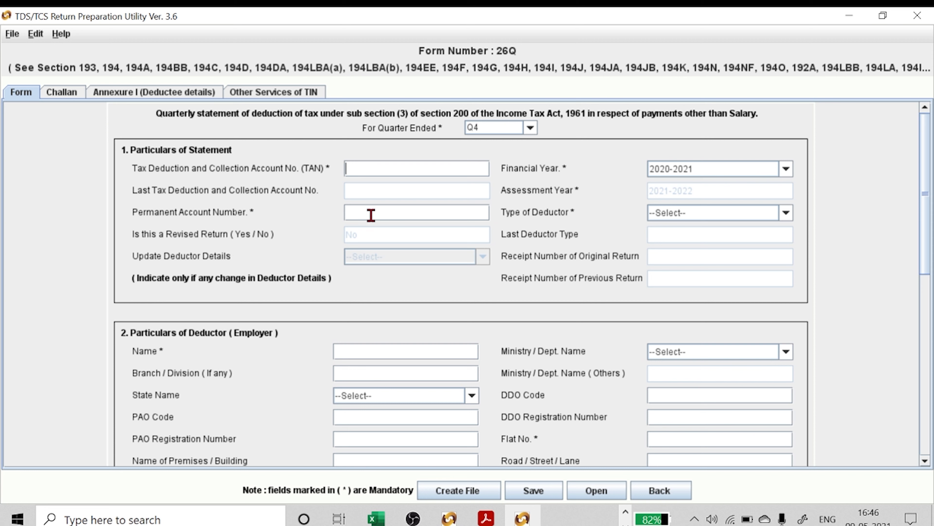
pyautogui.click(388, 216)
pyautogui.click(710, 212)
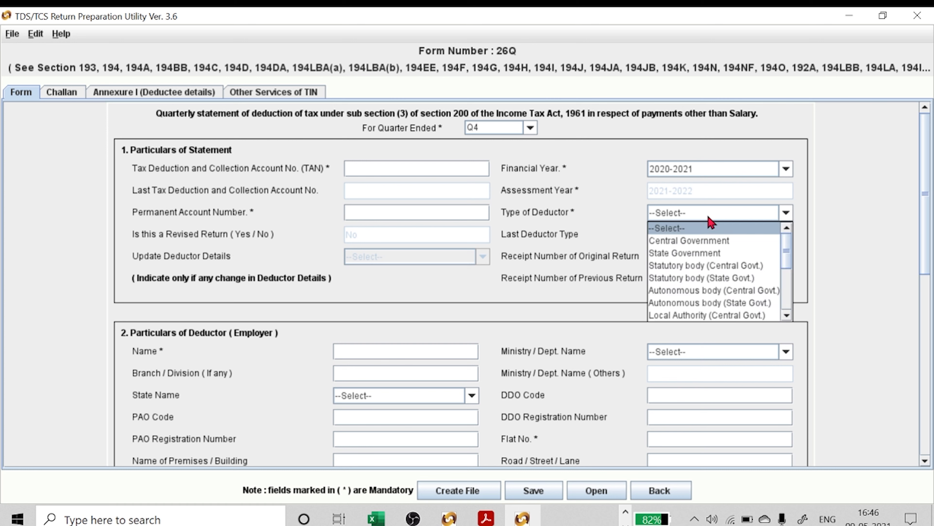
pyautogui.moveTo(789, 263); pyautogui.dragTo(787, 309)
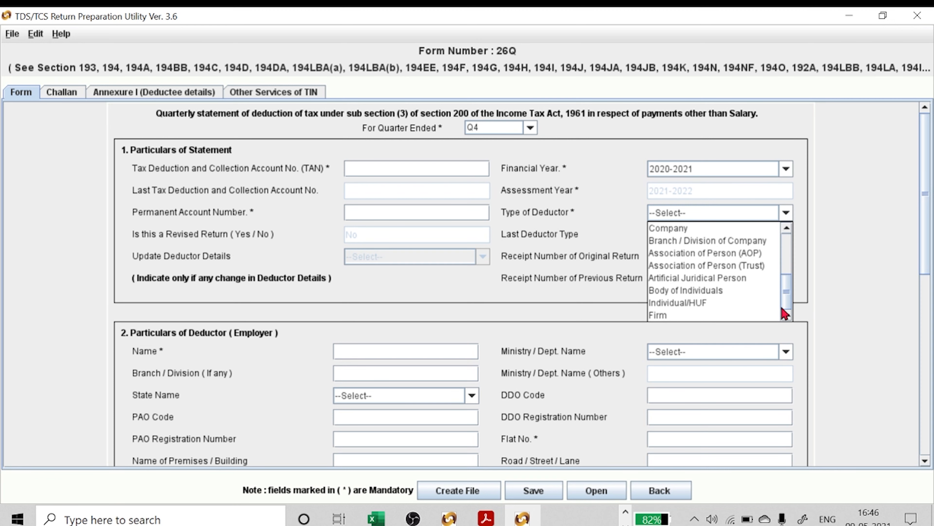
pyautogui.click(676, 303)
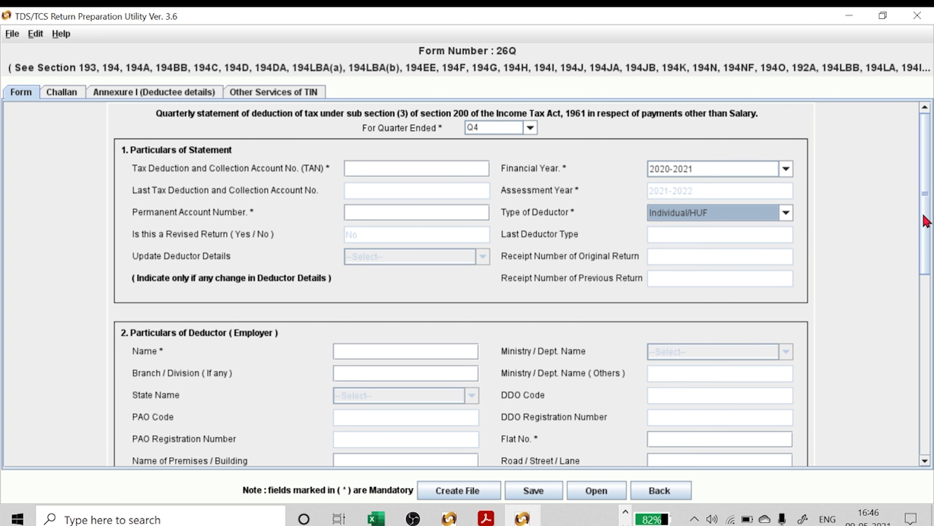
# - Review the deductor and responsible-person particulars, setting the responsible person's Has Address Changed Since Last Return to No
pyautogui.scroll(-1, 927, 243)
pyautogui.scroll(-1, 927, 244)
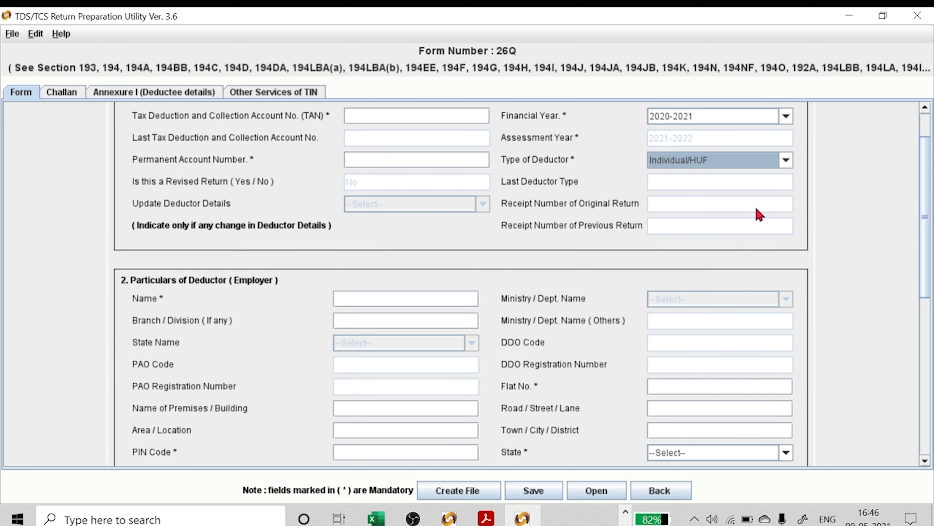
pyautogui.moveTo(928, 238); pyautogui.dragTo(927, 294)
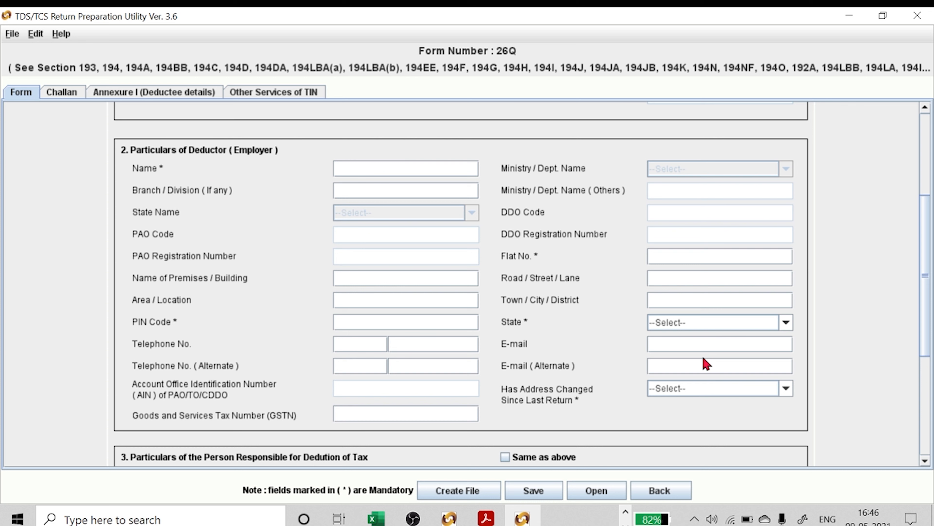
pyautogui.moveTo(928, 277); pyautogui.dragTo(921, 398)
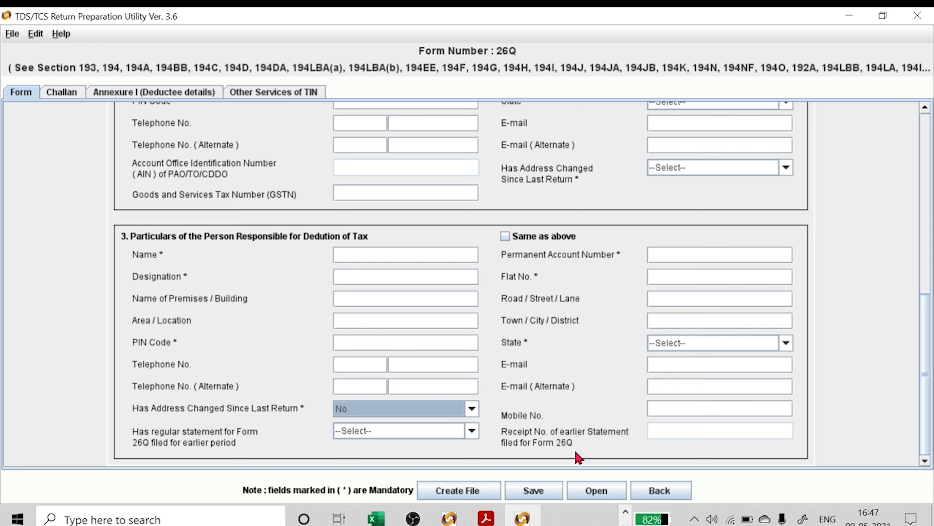
pyautogui.moveTo(927, 347); pyautogui.dragTo(925, 121)
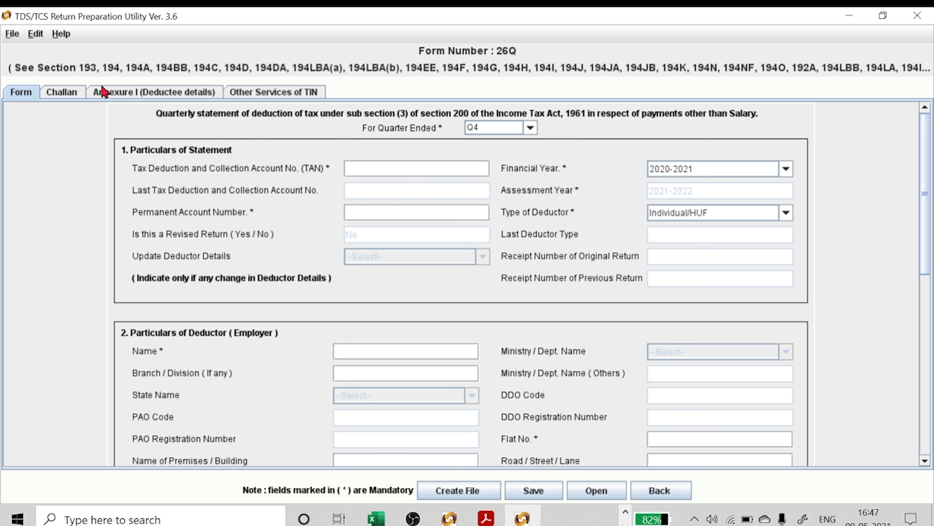
pyautogui.moveTo(926, 203); pyautogui.dragTo(907, 192)
# - Add 4 rows to the Challan table
pyautogui.click(73, 98)
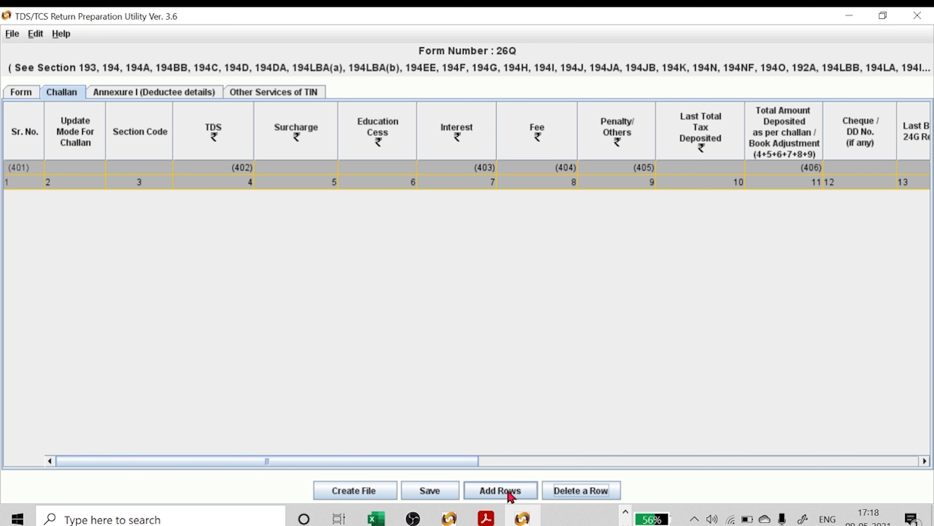
pyautogui.click(510, 495)
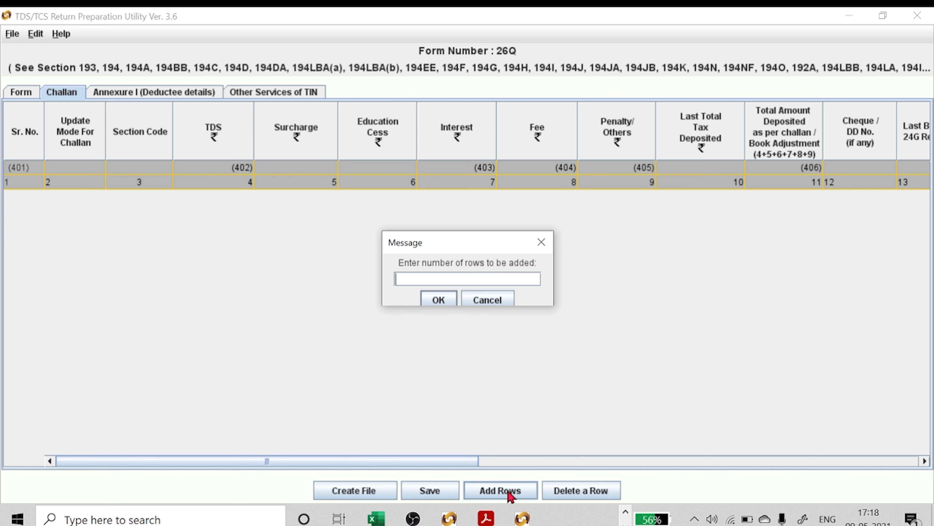
pyautogui.write('4')
pyautogui.click(441, 302)
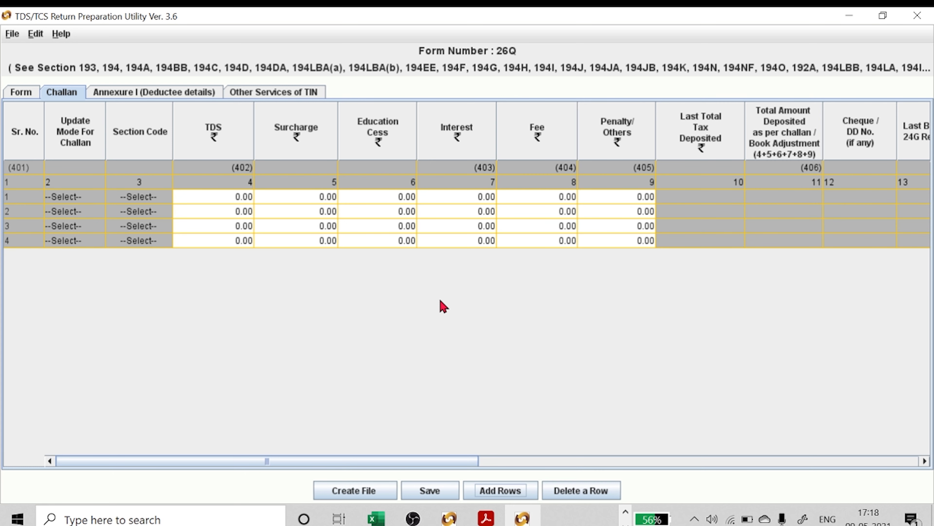
# - Examine the Challan table's entry columns, from TDS and surcharge through BSR code, deposit date, serial number, book adjustment and minor head
pyautogui.click(221, 202)
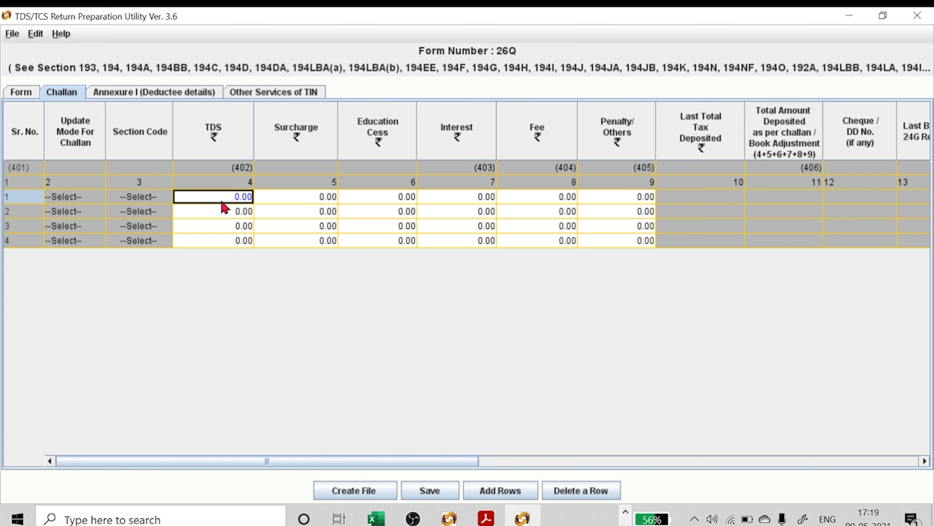
pyautogui.click(304, 201)
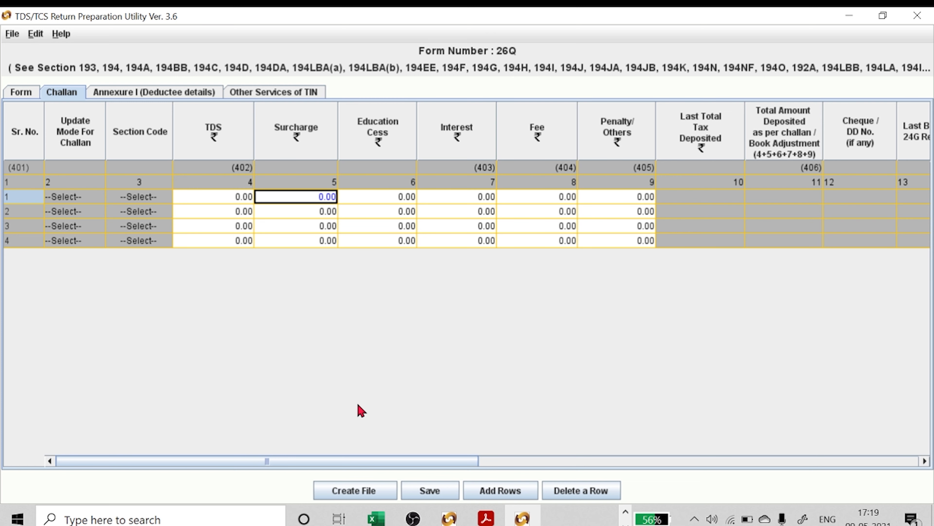
pyautogui.moveTo(396, 463); pyautogui.dragTo(591, 460)
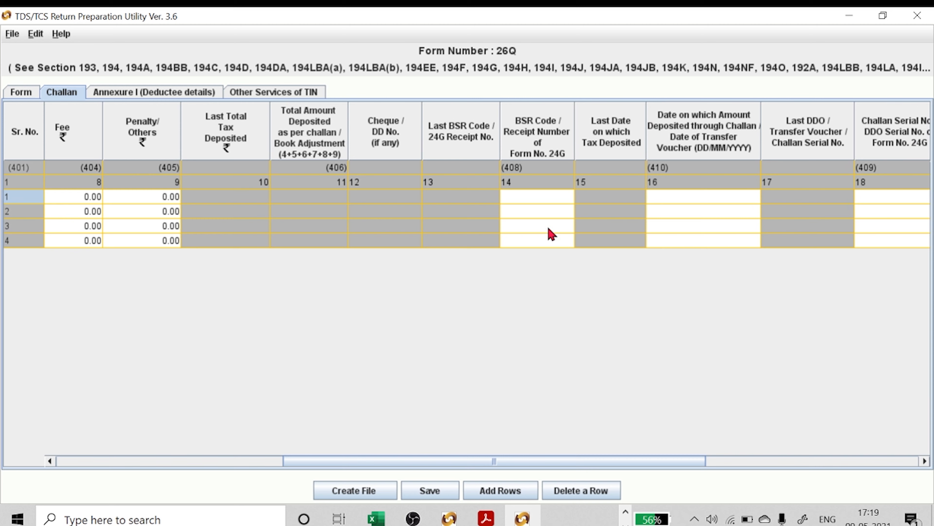
pyautogui.click(544, 202)
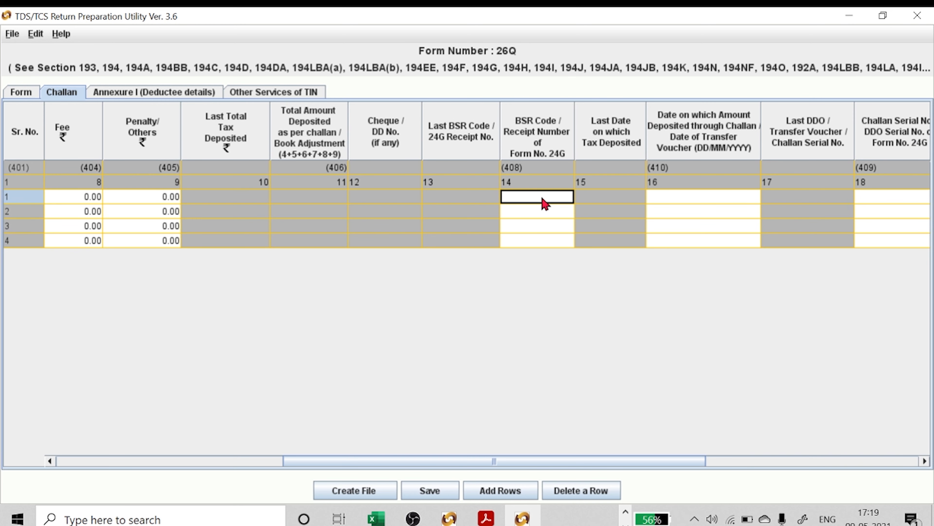
pyautogui.moveTo(644, 460); pyautogui.dragTo(724, 475)
pyautogui.click(557, 198)
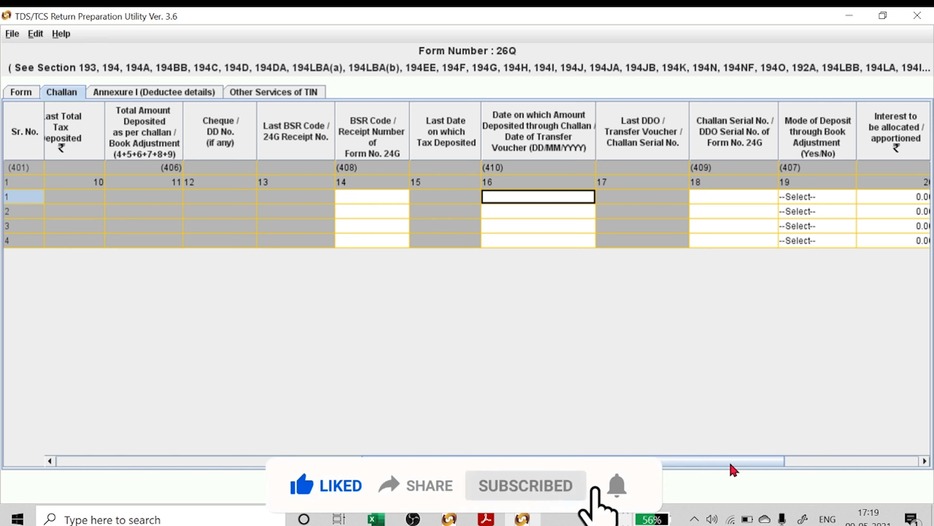
pyautogui.moveTo(729, 461); pyautogui.dragTo(820, 460)
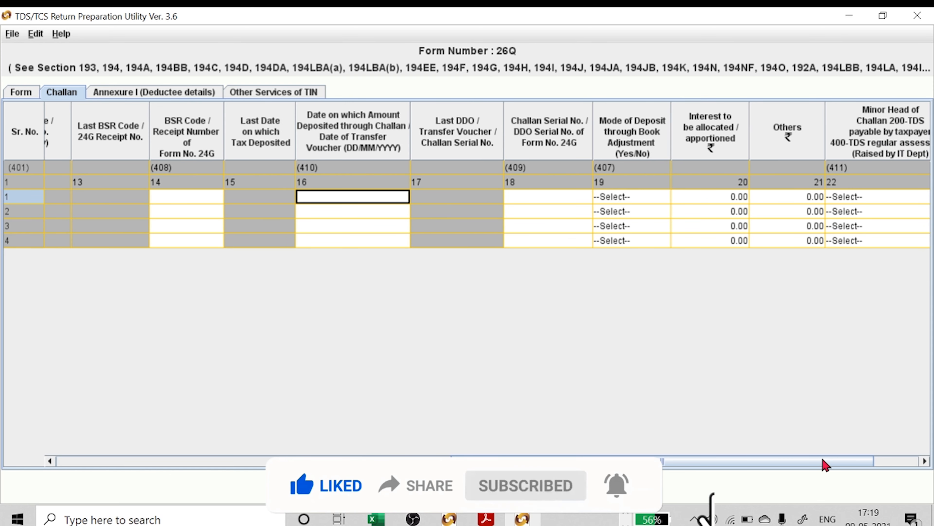
pyautogui.click(541, 199)
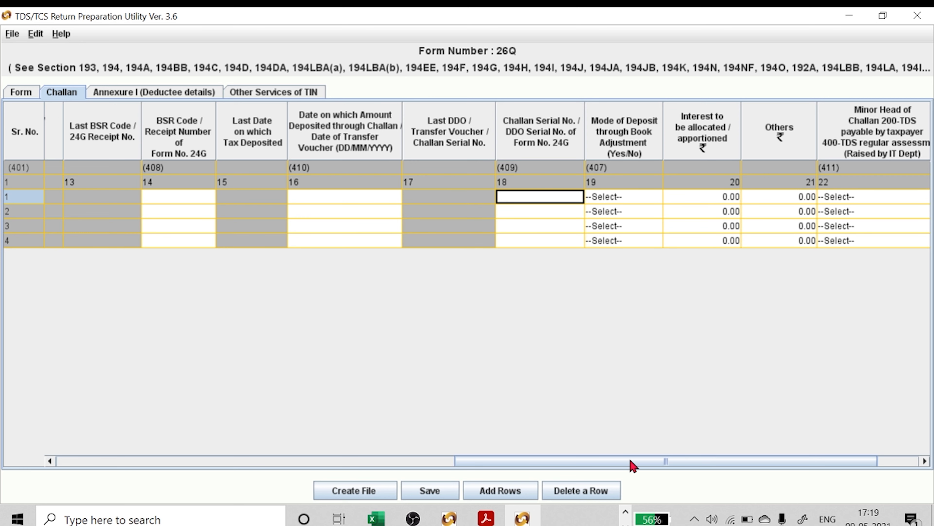
pyautogui.moveTo(646, 461); pyautogui.dragTo(686, 467)
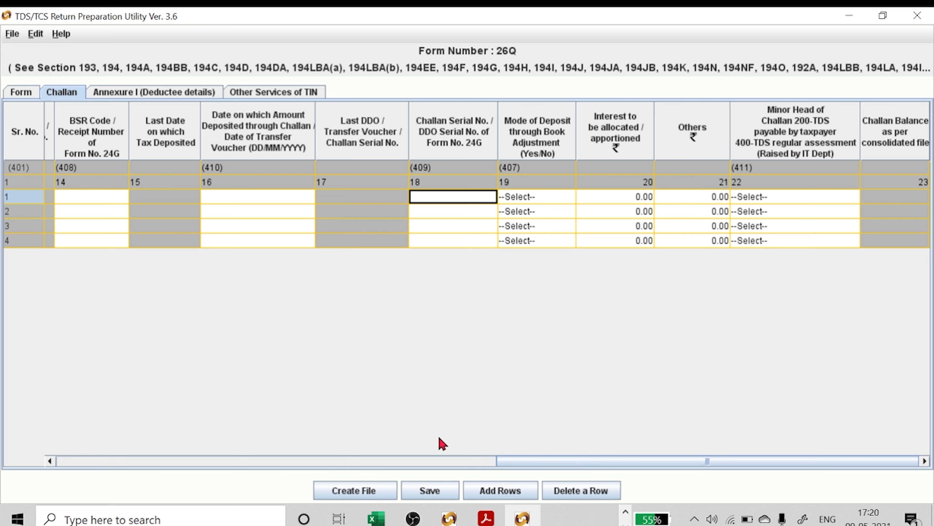
pyautogui.moveTo(506, 461); pyautogui.dragTo(59, 457)
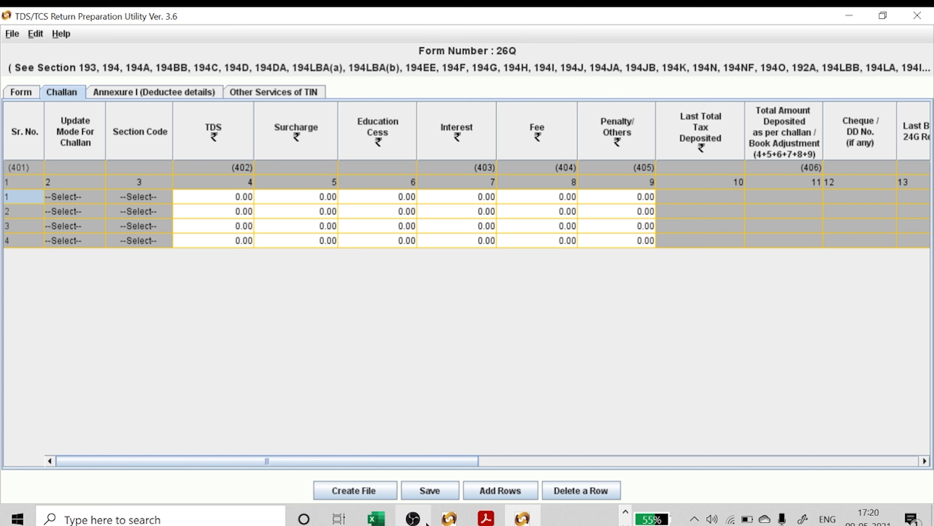
# - Switch to the return window with the filled Challan table and review its TDS amounts, BSR codes, deposit dates, serial numbers and minor heads
pyautogui.click(449, 518)
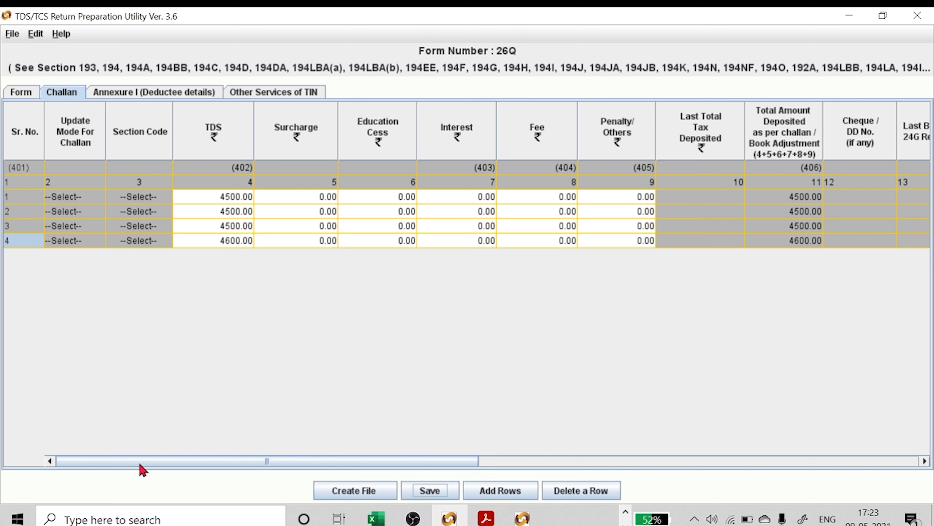
pyautogui.moveTo(223, 463); pyautogui.dragTo(233, 463)
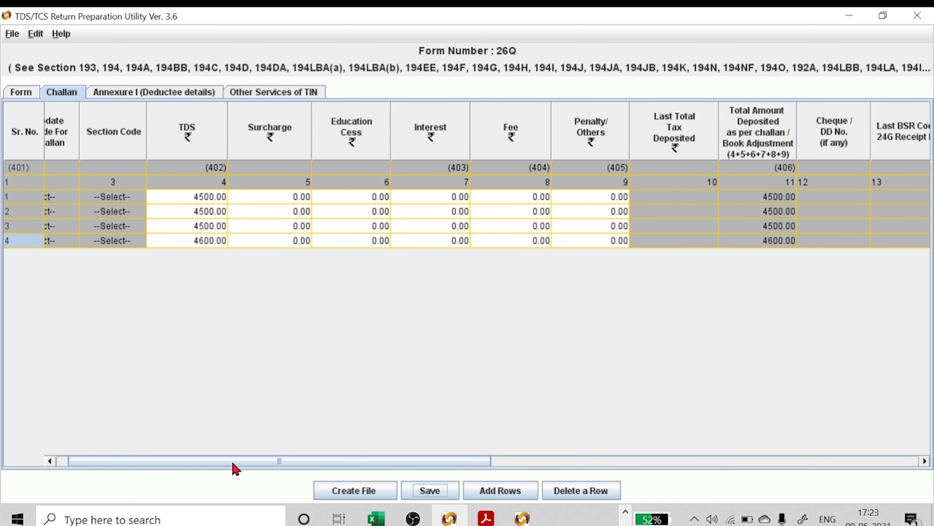
pyautogui.moveTo(232, 463); pyautogui.dragTo(586, 478)
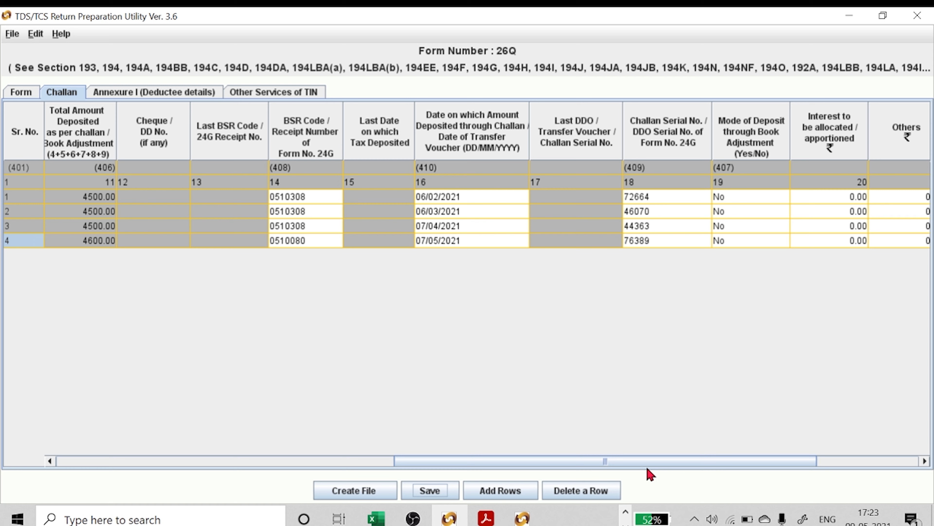
pyautogui.moveTo(663, 465); pyautogui.dragTo(732, 465)
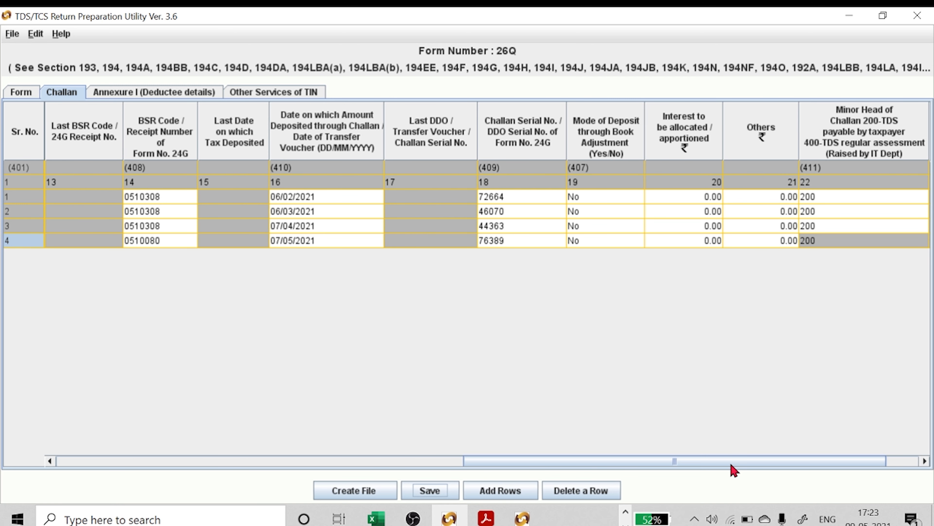
pyautogui.moveTo(731, 463); pyautogui.dragTo(784, 458)
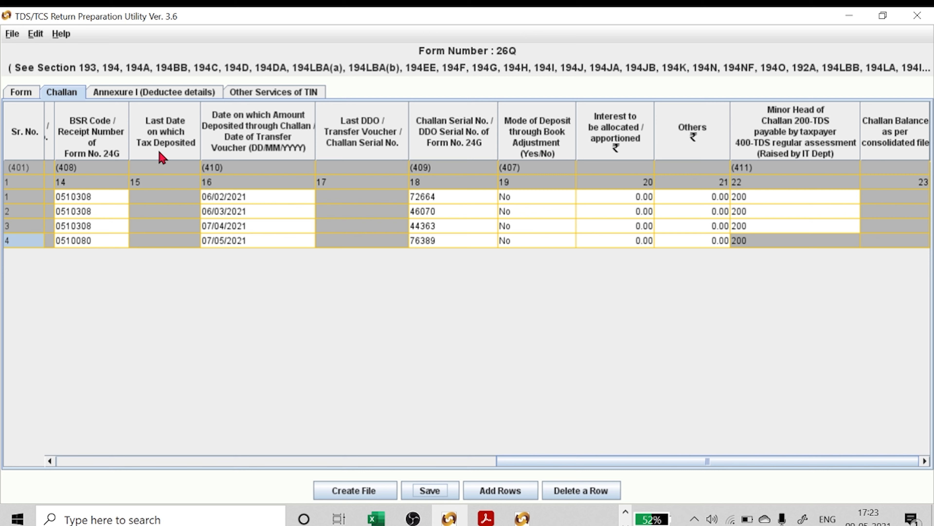
# - Insert 1 deductee record for each of challans 1, 2, 3 and 4 in Annexure I
pyautogui.click(166, 95)
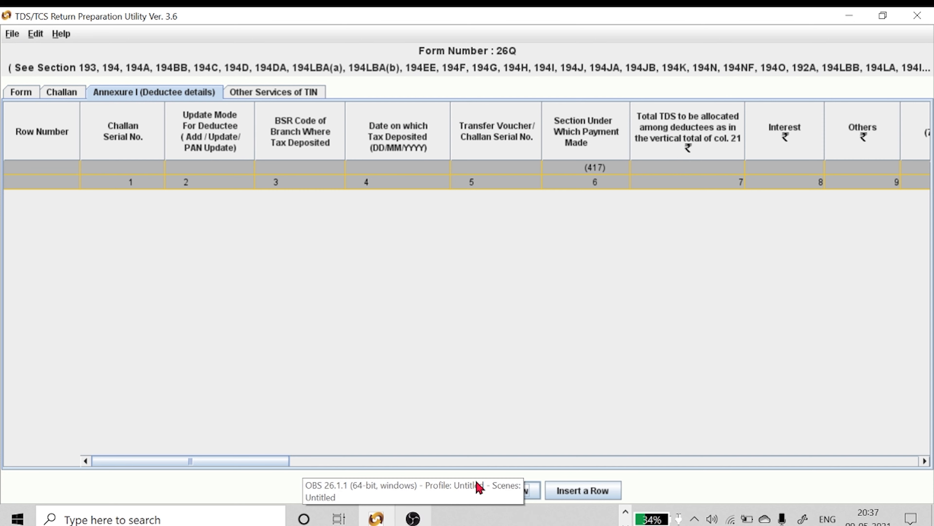
pyautogui.click(580, 489)
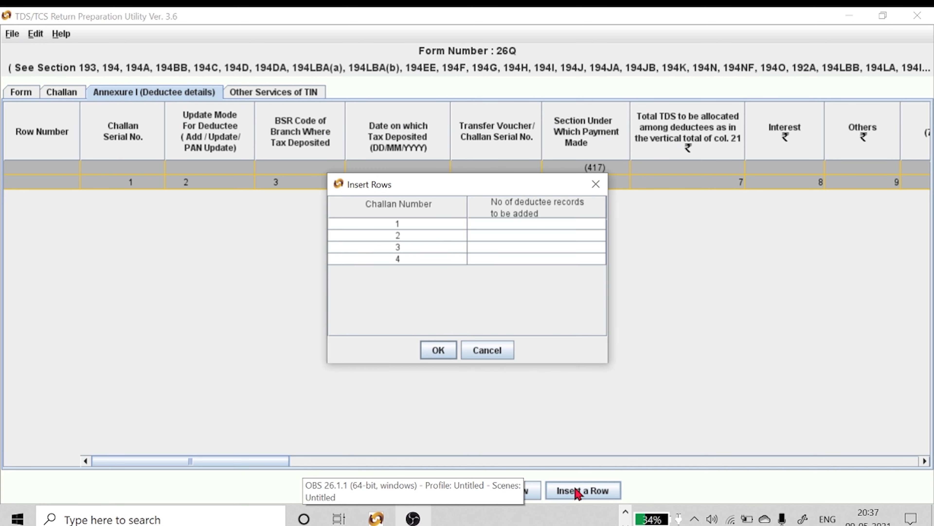
pyautogui.click(515, 227)
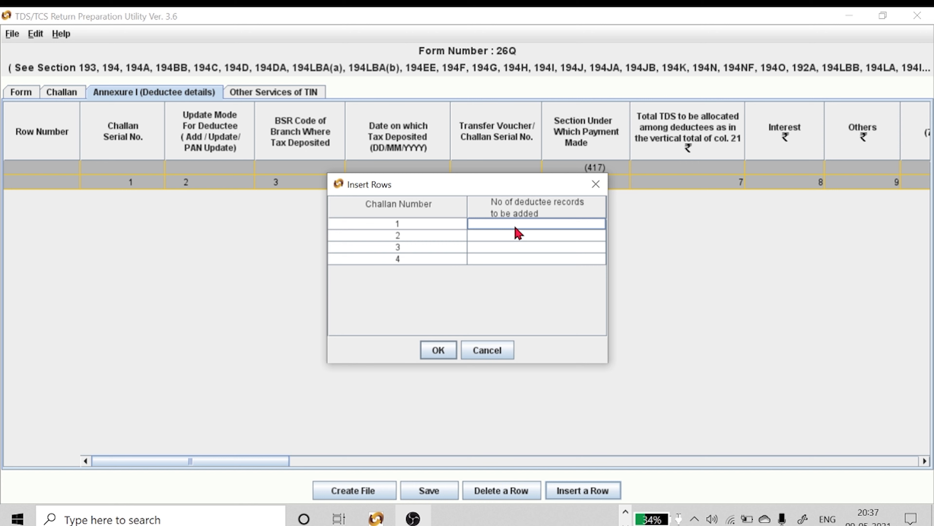
pyautogui.write('1')
pyautogui.click(510, 236)
pyautogui.write('1')
pyautogui.click(500, 248)
pyautogui.write('1')
pyautogui.click(487, 260)
pyautogui.write('1')
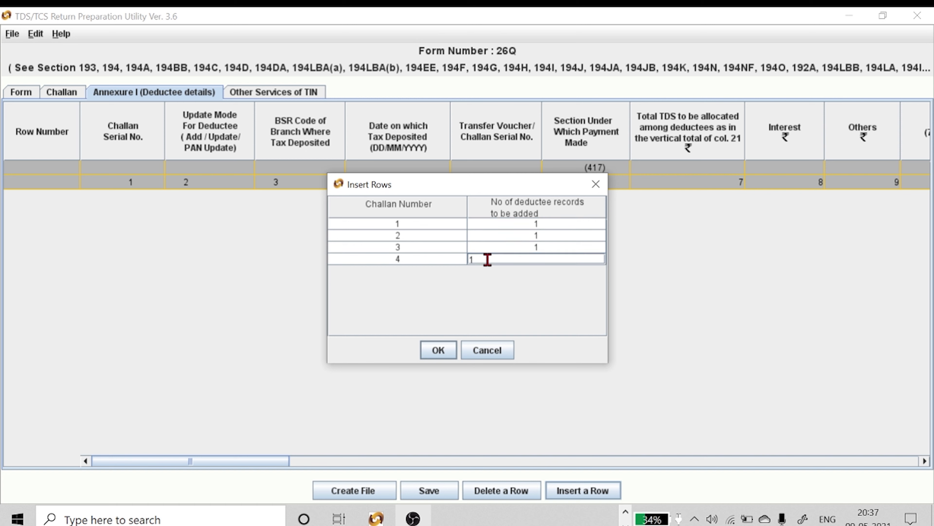
pyautogui.click(438, 353)
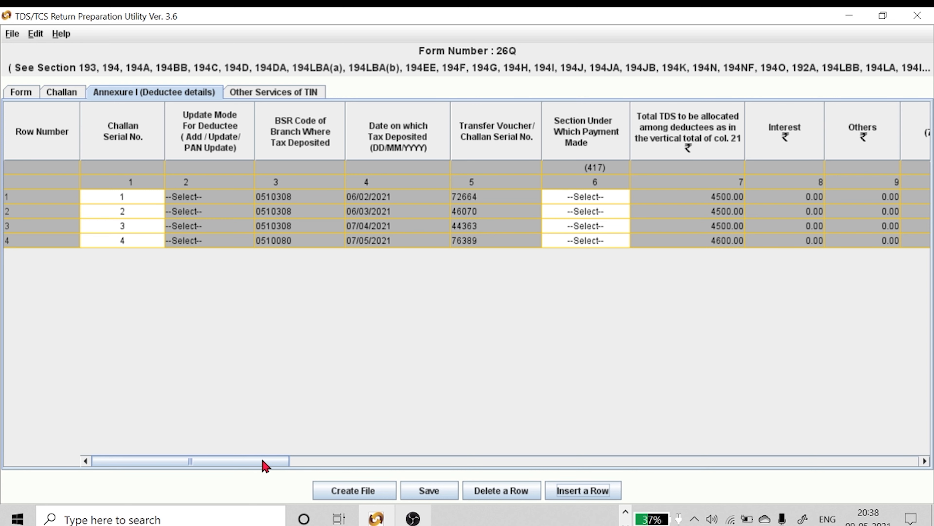
# - Set the section under which payment was made to 4IB for deductee rows 1, 2 and 3
pyautogui.moveTo(266, 463); pyautogui.dragTo(268, 465)
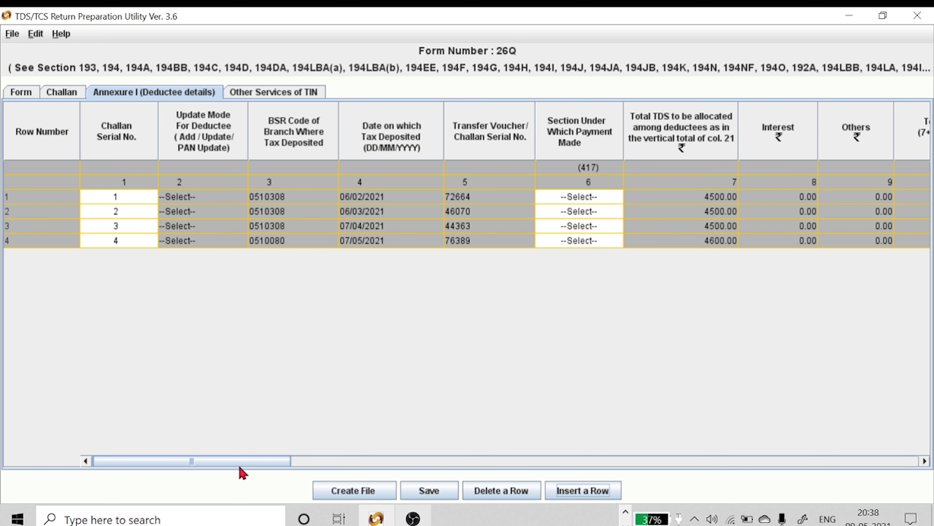
pyautogui.moveTo(250, 464)
pyautogui.mouseDown()
pyautogui.moveTo(299, 471)
pyautogui.moveTo(259, 473)
pyautogui.mouseUp()
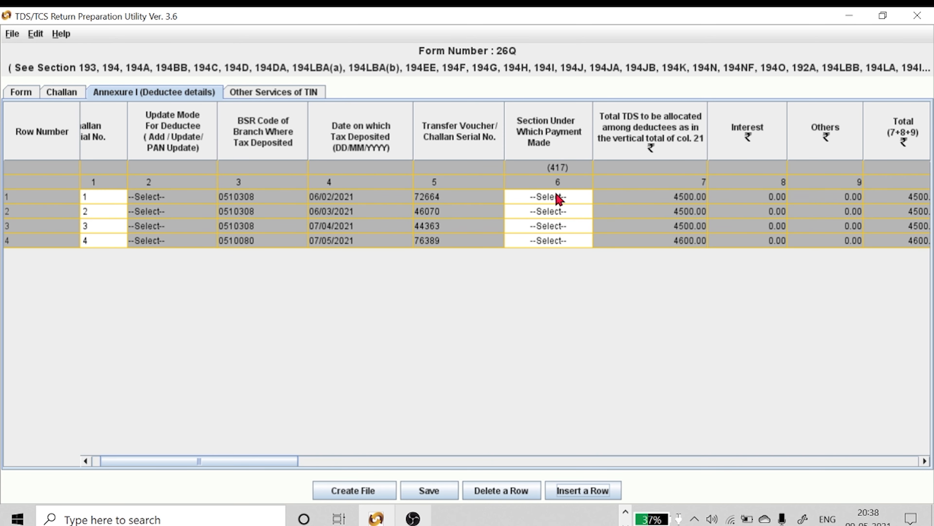
pyautogui.click(548, 200)
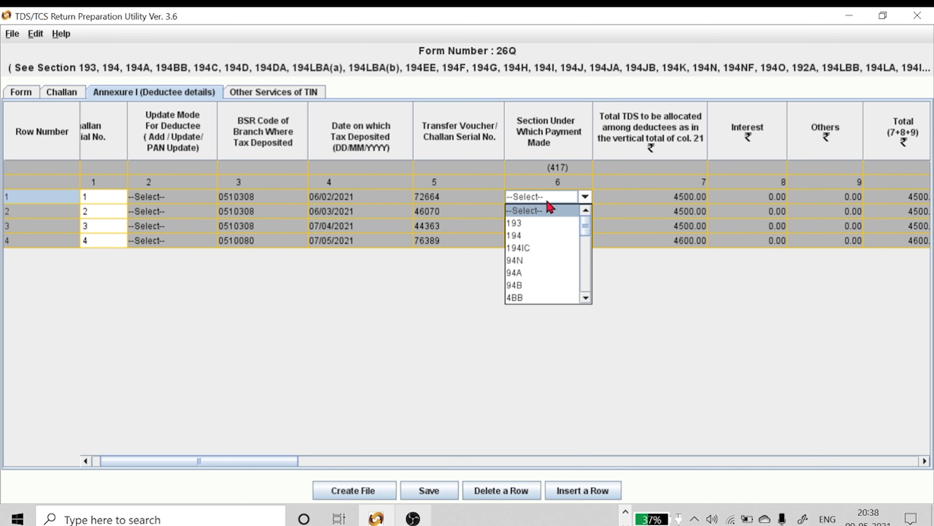
pyautogui.moveTo(583, 228); pyautogui.dragTo(584, 263)
pyautogui.click(526, 251)
pyautogui.click(550, 212)
pyautogui.moveTo(588, 246); pyautogui.dragTo(586, 276)
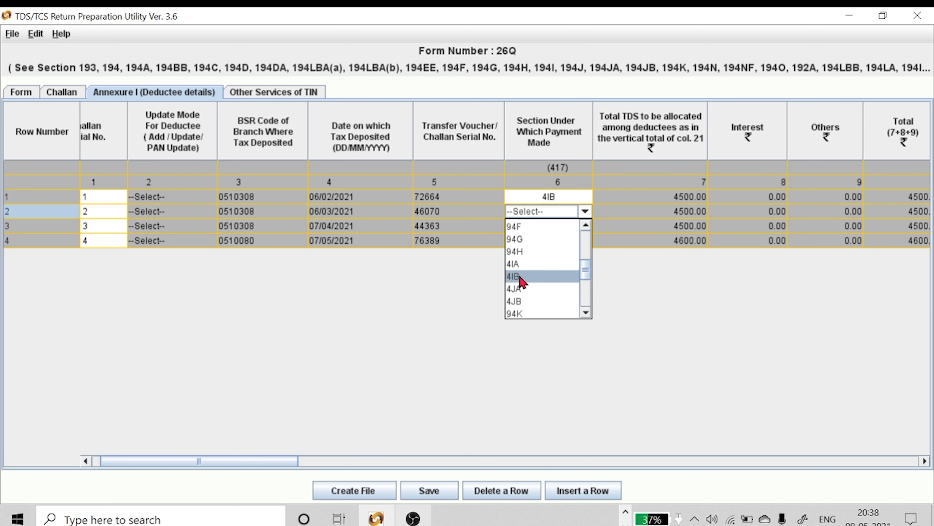
pyautogui.click(520, 277)
pyautogui.click(552, 226)
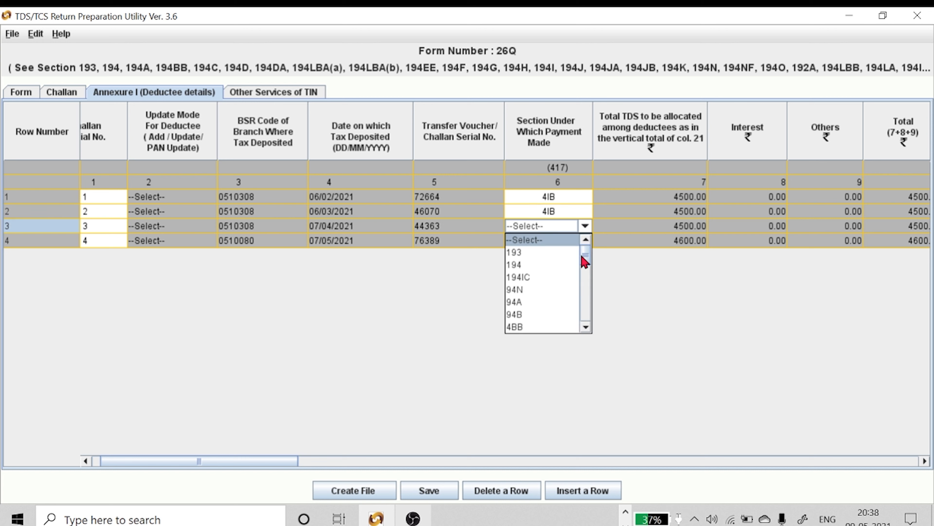
pyautogui.moveTo(585, 262); pyautogui.dragTo(586, 290)
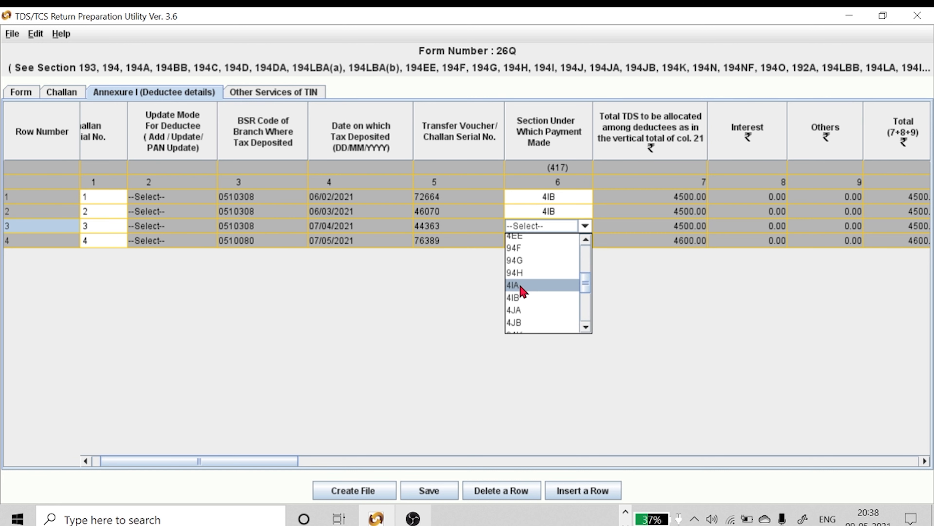
pyautogui.click(520, 297)
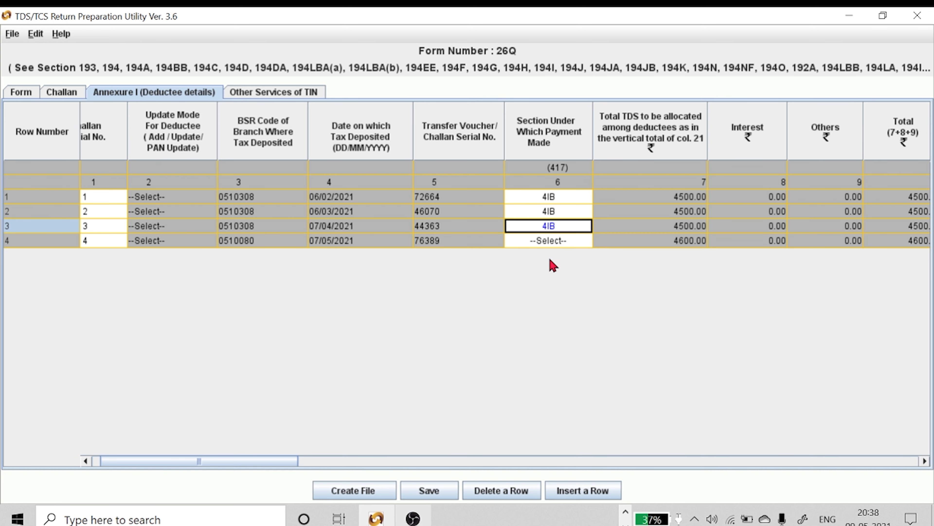
# - Set the section under which payment was made to 4JB for deductee row 4
pyautogui.click(570, 242)
pyautogui.moveTo(588, 267); pyautogui.dragTo(588, 308)
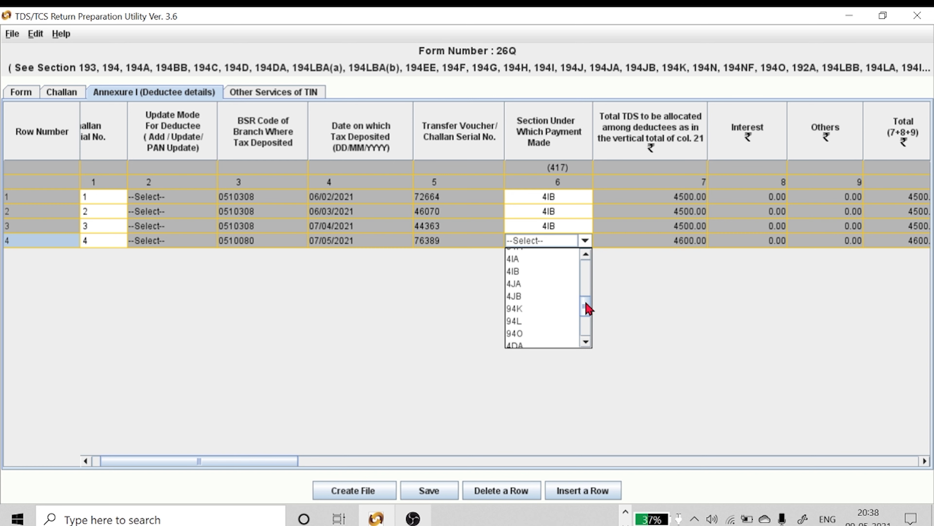
pyautogui.click(540, 298)
# - Examine the Annexure I columns from deductee PAN through payment, tax, rate and certificate details, including the remarks options for row 1
pyautogui.moveTo(274, 462); pyautogui.dragTo(452, 452)
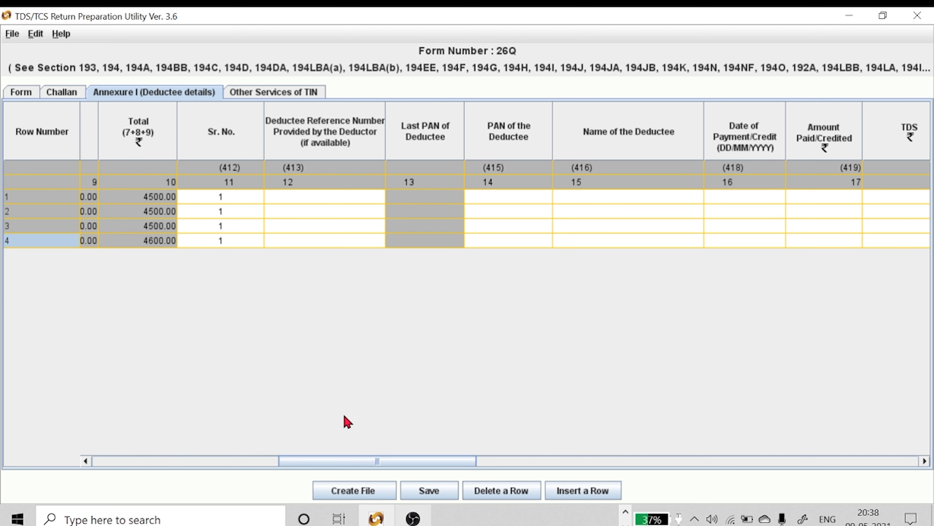
pyautogui.moveTo(349, 462); pyautogui.dragTo(418, 467)
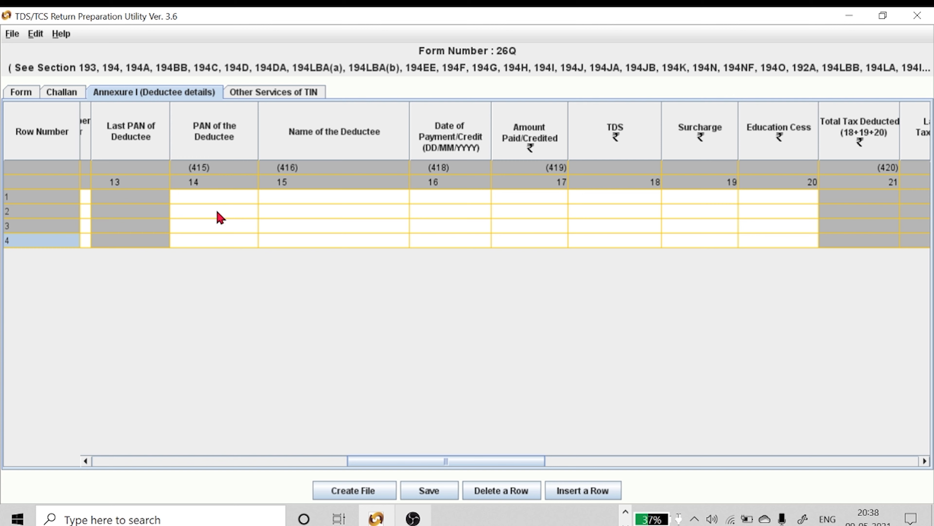
pyautogui.moveTo(364, 458); pyautogui.dragTo(368, 462)
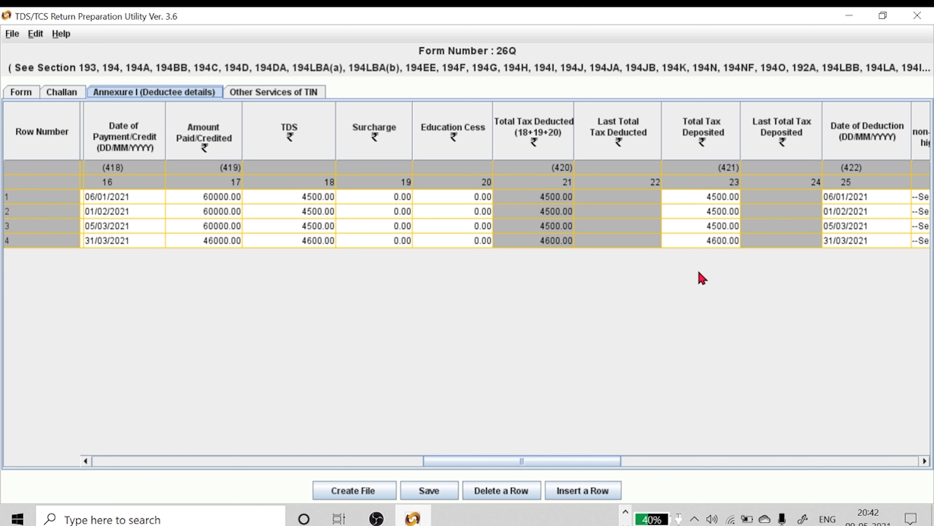
pyautogui.moveTo(599, 461); pyautogui.dragTo(721, 463)
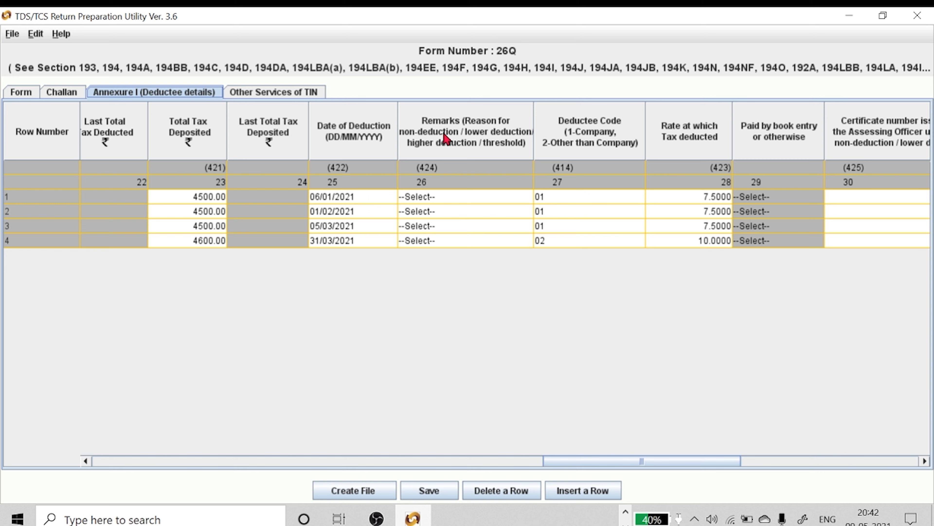
pyautogui.click(423, 201)
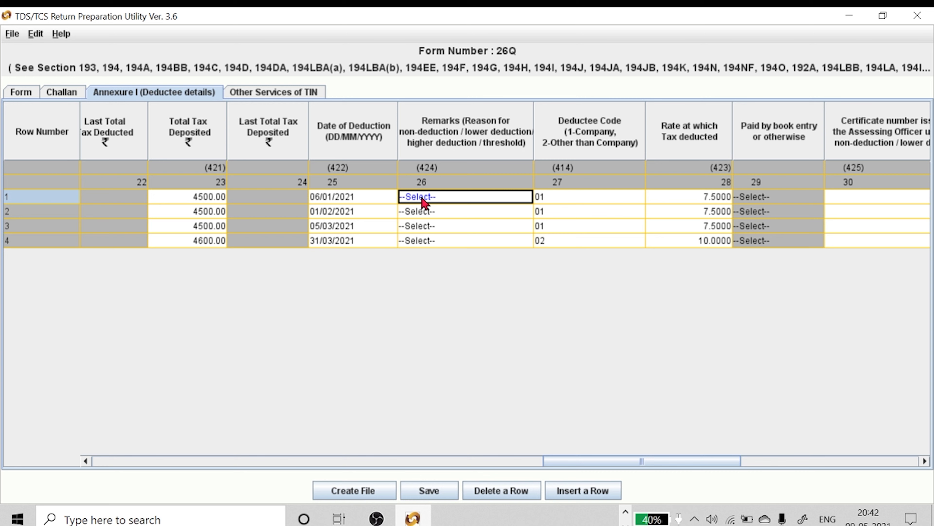
pyautogui.click(423, 200)
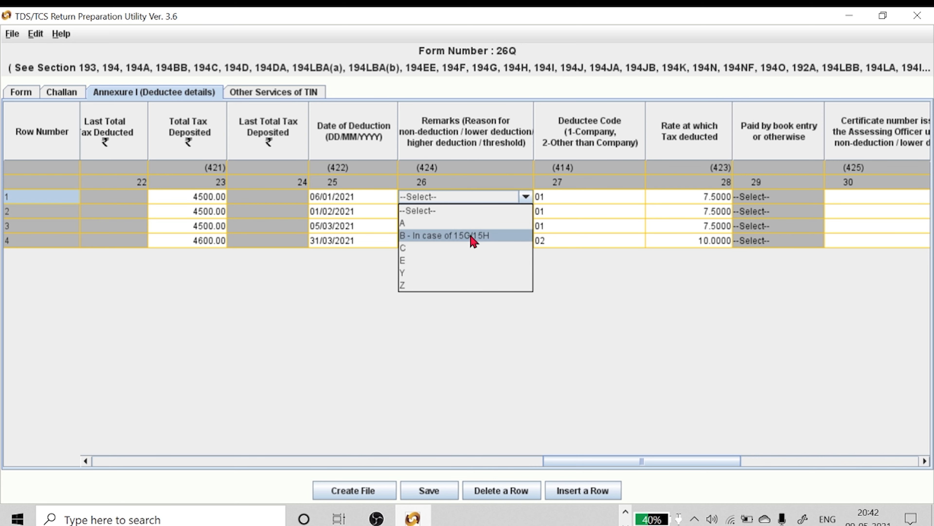
pyautogui.click(452, 200)
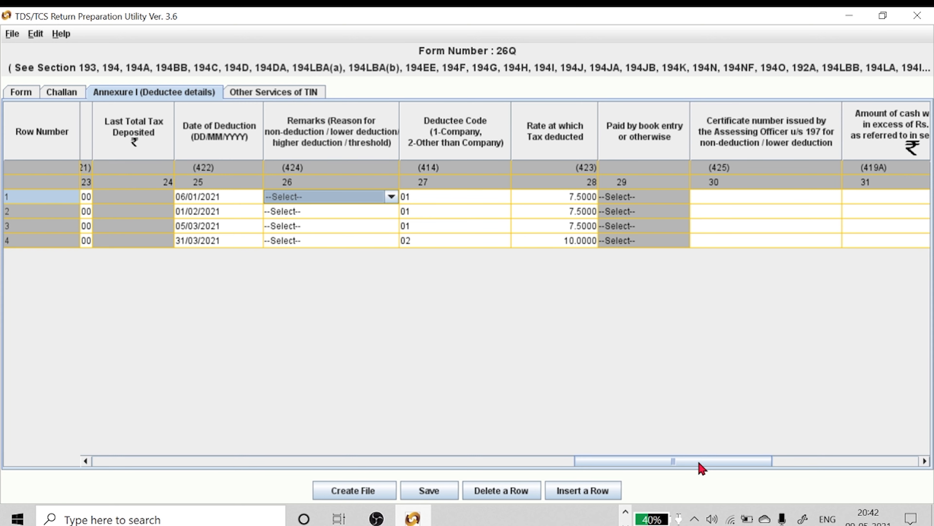
pyautogui.moveTo(699, 463); pyautogui.dragTo(731, 464)
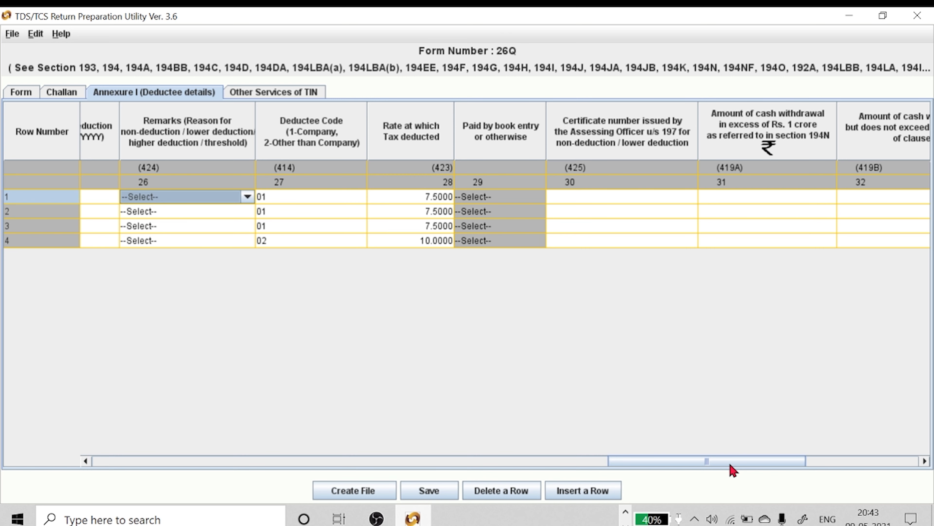
# - Review the remaining Annexure I columns through the section 194N cash withdrawal amounts and start creating the return file
pyautogui.moveTo(730, 464); pyautogui.dragTo(755, 464)
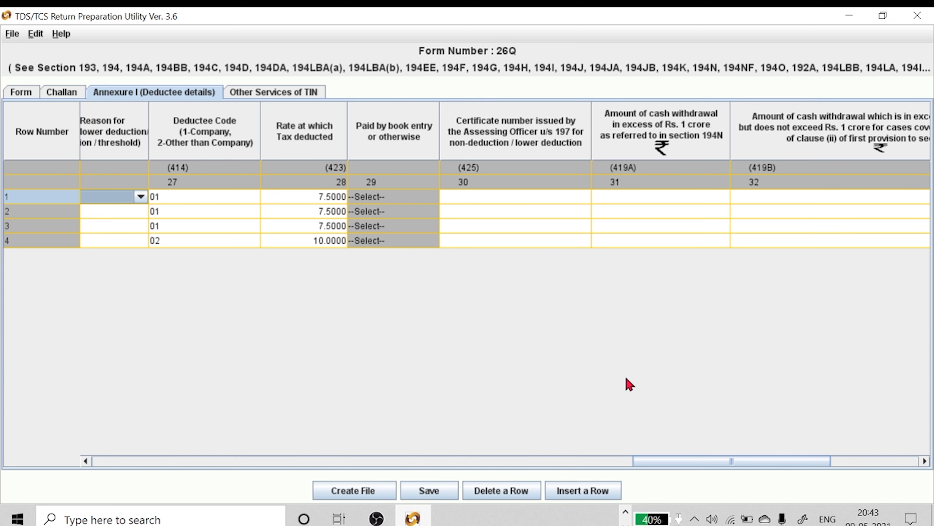
pyautogui.moveTo(675, 461); pyautogui.dragTo(730, 465)
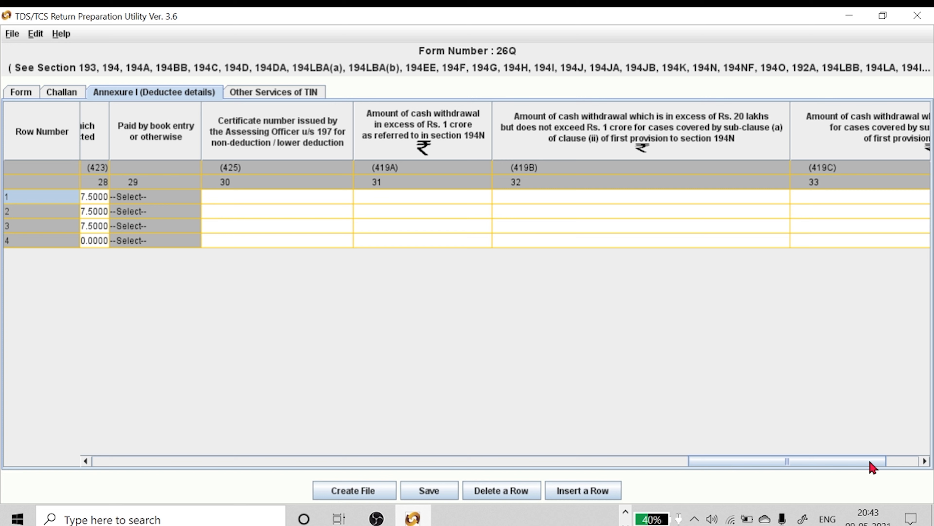
pyautogui.moveTo(871, 462); pyautogui.dragTo(922, 463)
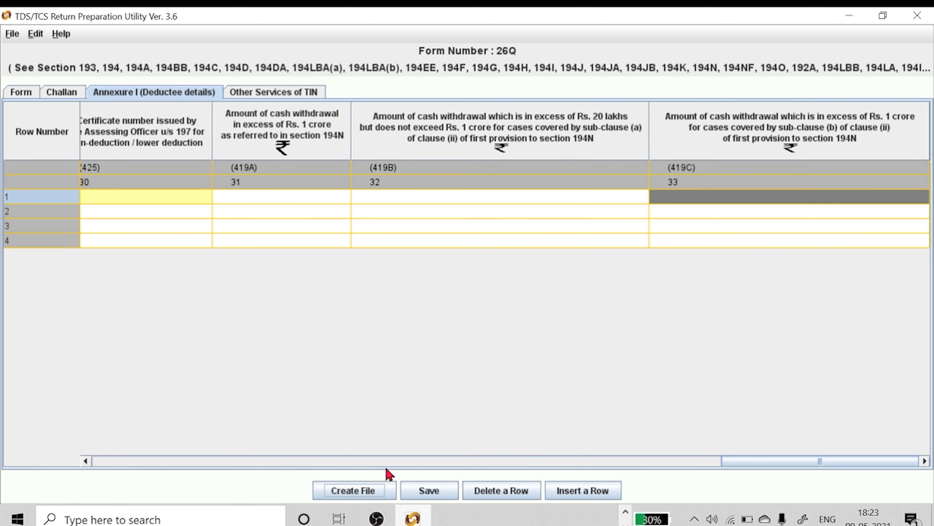
pyautogui.click(372, 491)
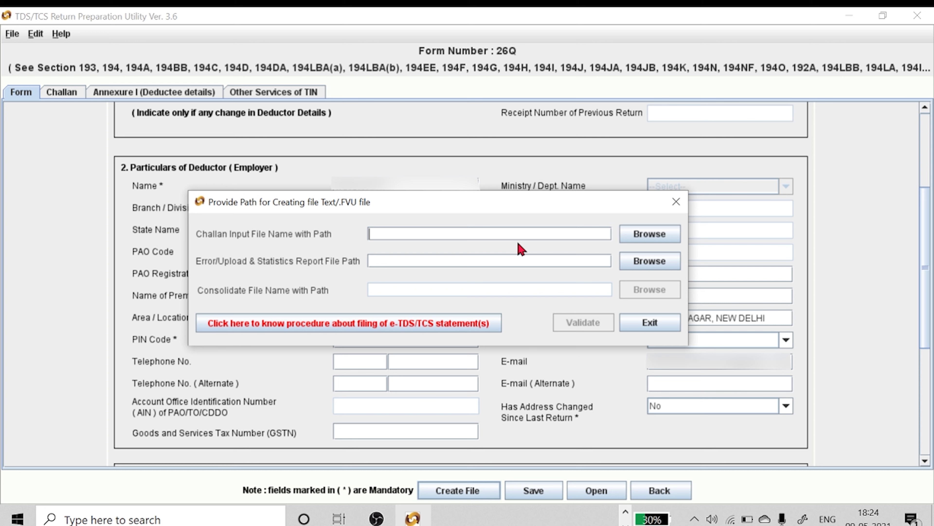
# - Switch to Chrome and search Google for "challan status enquiry"
pyautogui.click(624, 509)
pyautogui.click(430, 518)
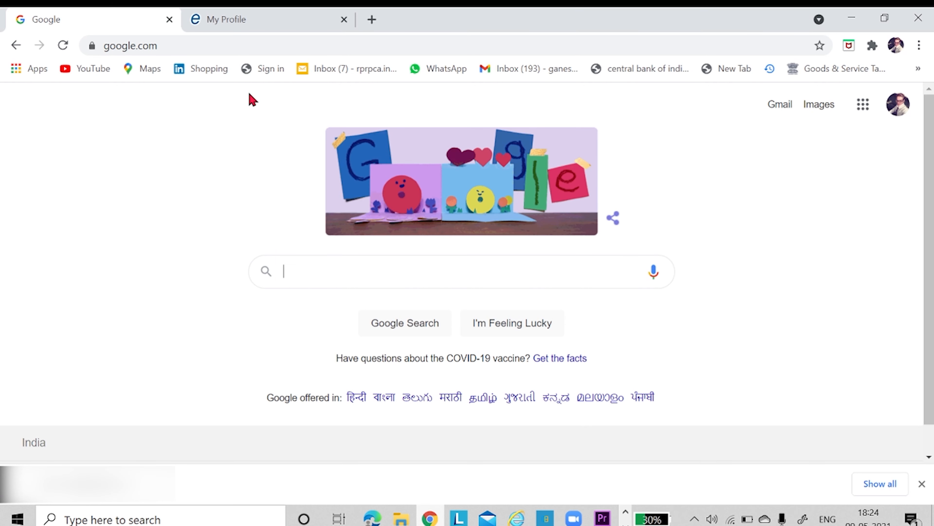
pyautogui.click(223, 46)
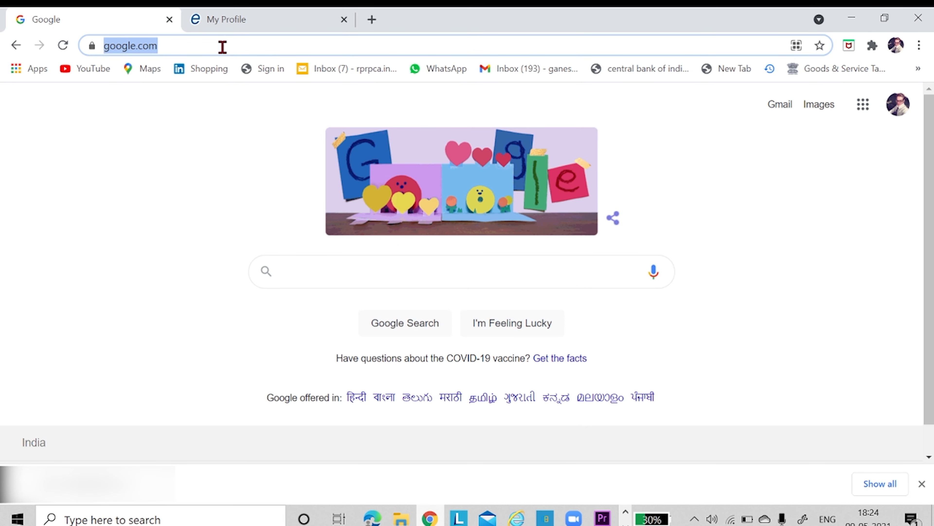
pyautogui.write('CHALLan status enquiry')
pyautogui.press('Return')
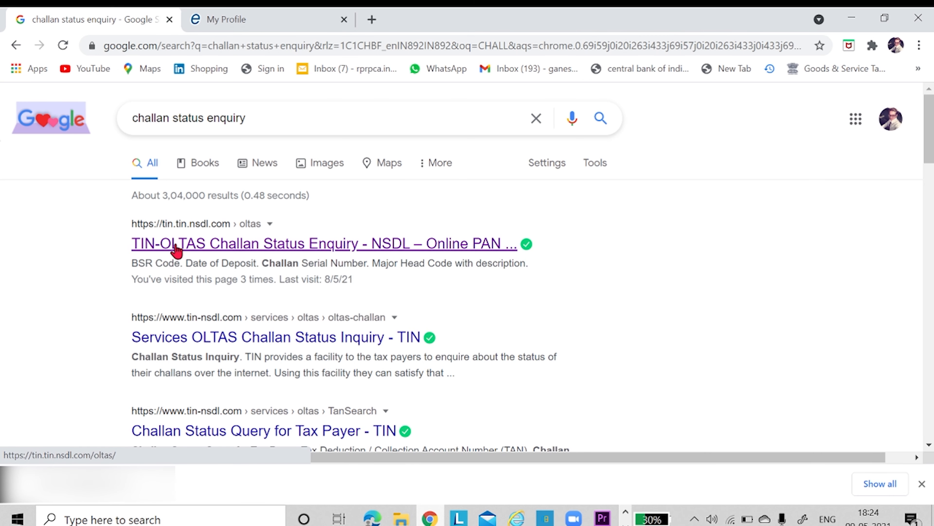
# - Open the TAN based view of the TIN-OLTAS Challan Status Inquiry and enter the deductor's TAN
pyautogui.click(176, 245)
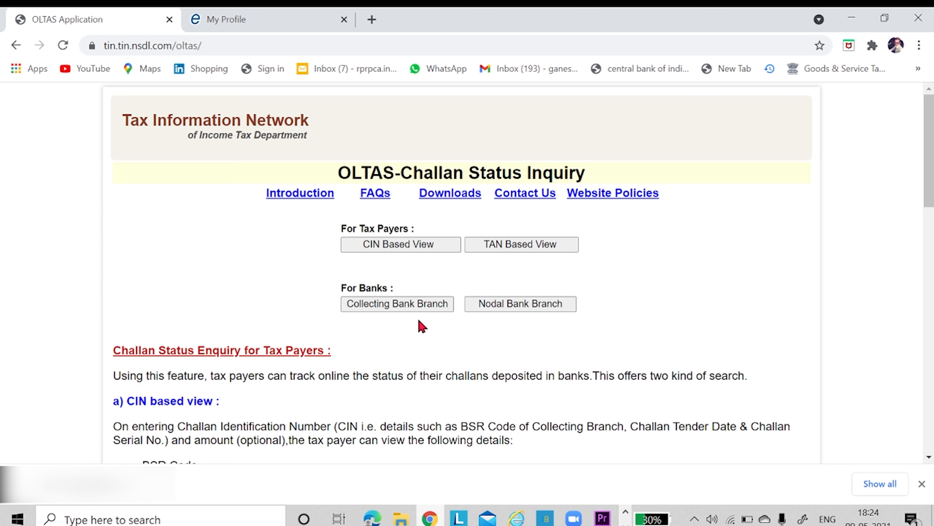
pyautogui.click(532, 249)
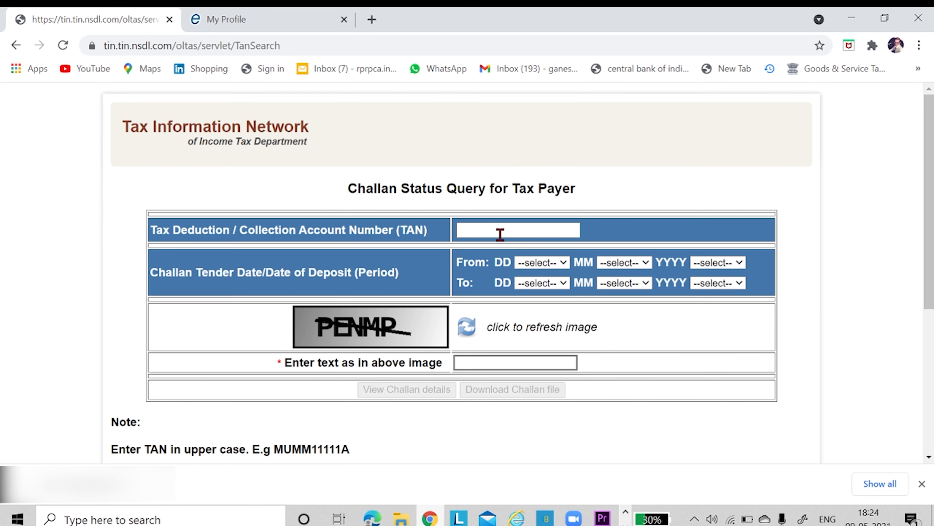
pyautogui.click(500, 234)
pyautogui.click(500, 283)
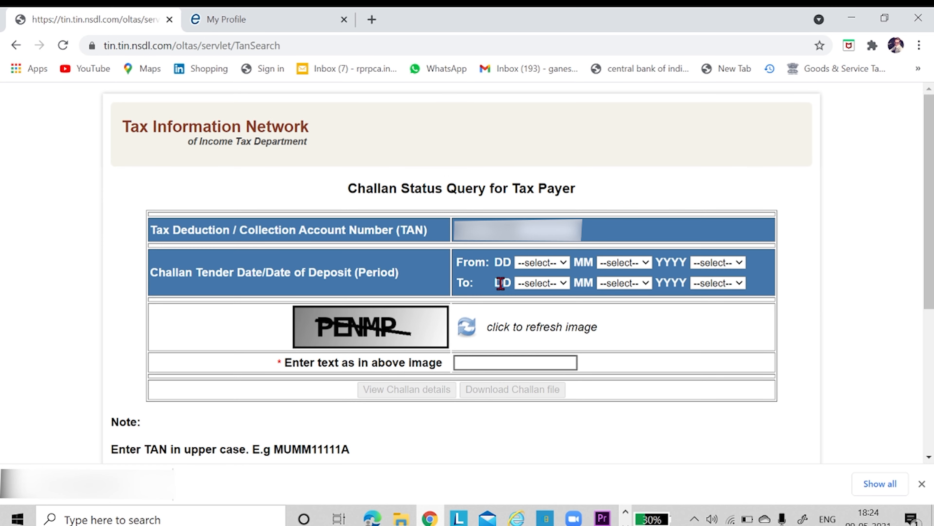
# - Set the start of the challan tender date period to 01 FEB 2021
pyautogui.click(539, 263)
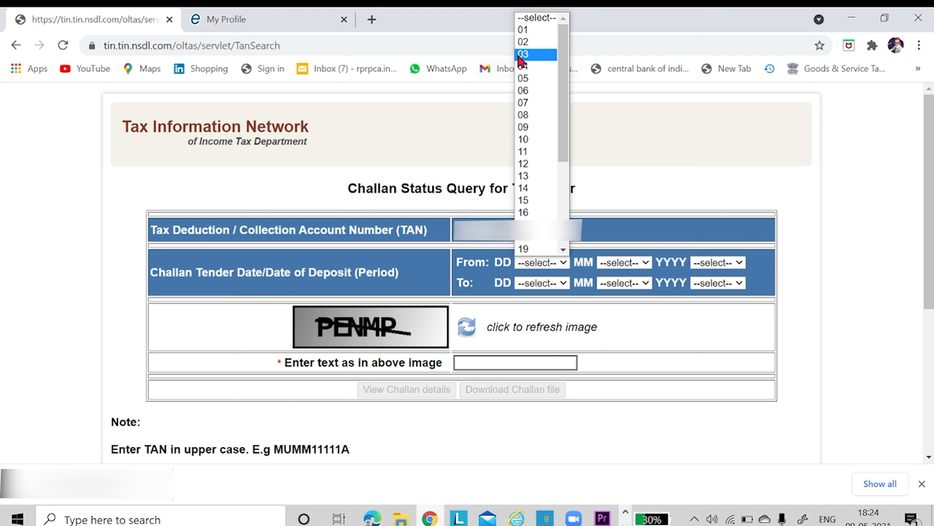
pyautogui.click(524, 30)
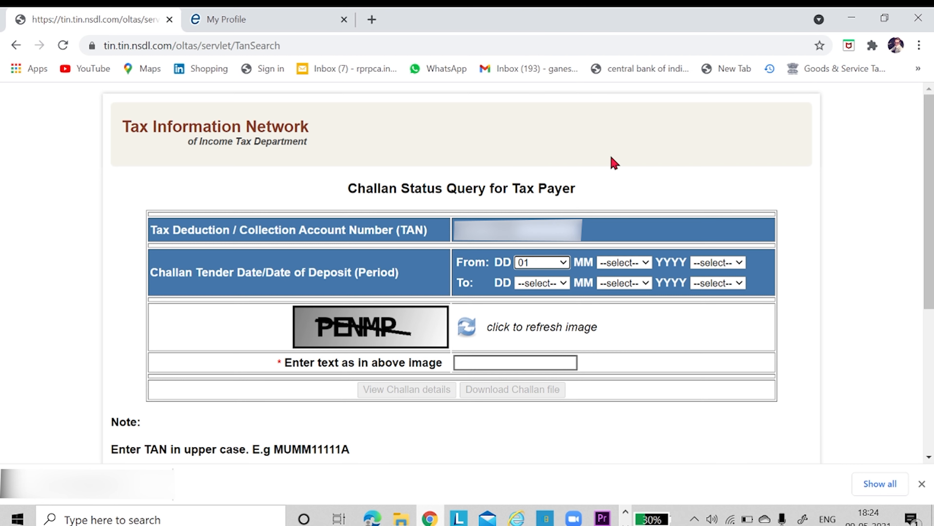
pyautogui.click(642, 263)
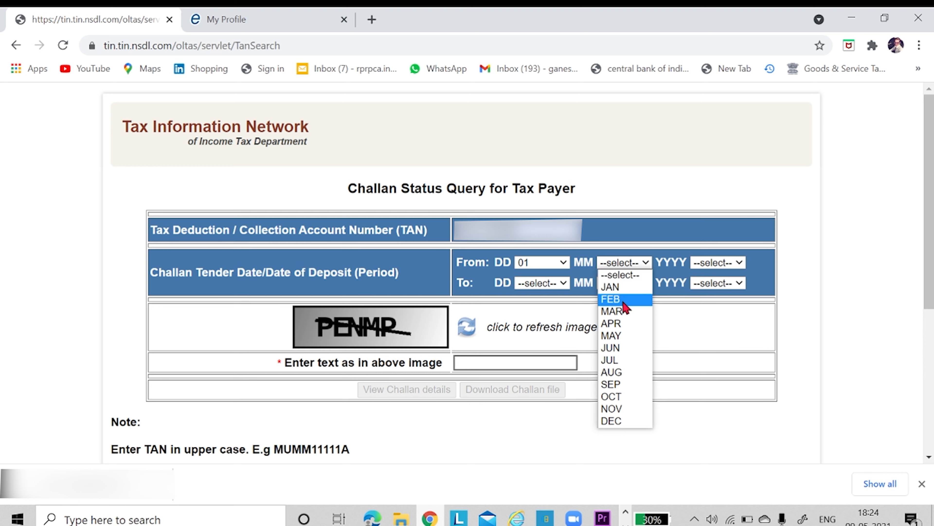
pyautogui.click(626, 300)
pyautogui.click(715, 266)
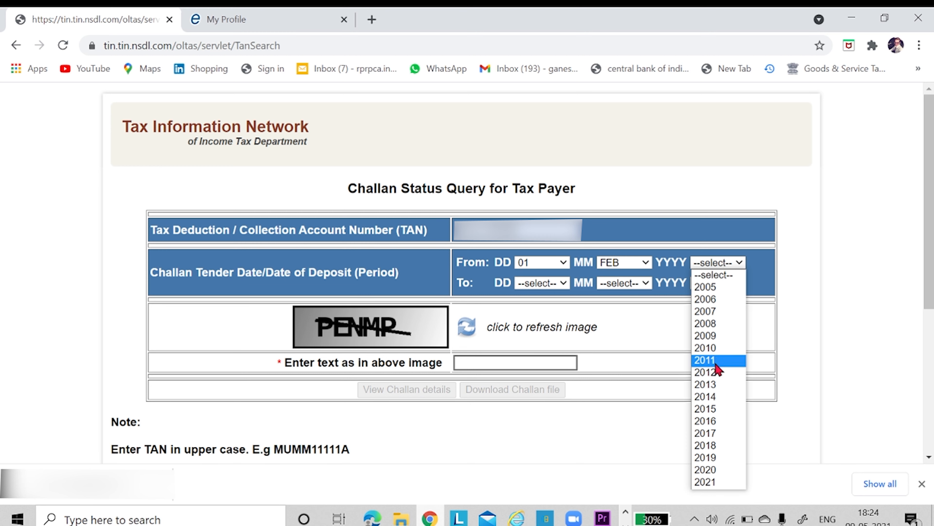
pyautogui.click(712, 483)
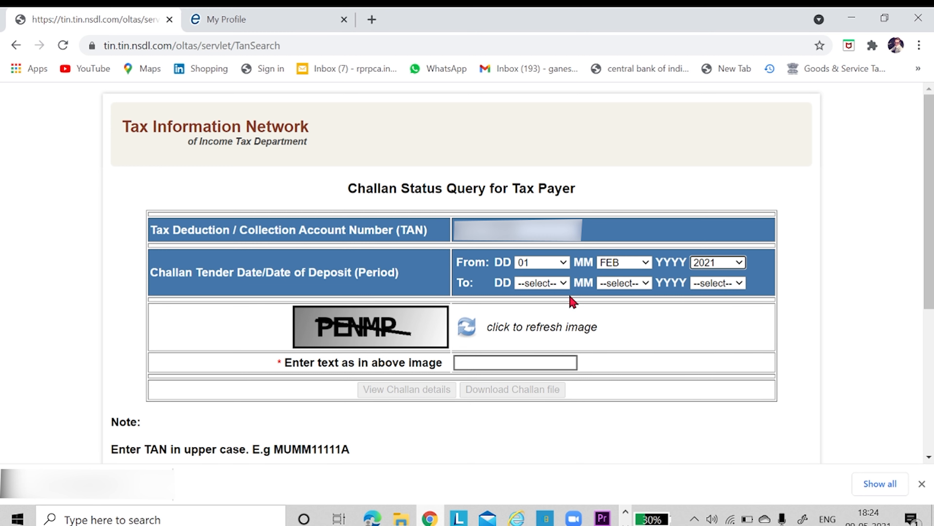
# - Set the end of the challan tender date period to 09 MAY 2021
pyautogui.click(554, 287)
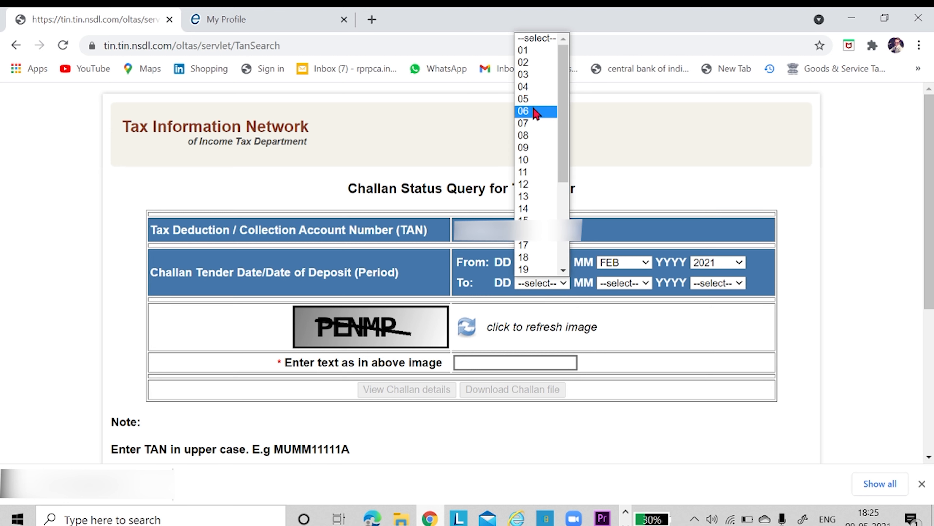
pyautogui.click(541, 158)
pyautogui.click(646, 283)
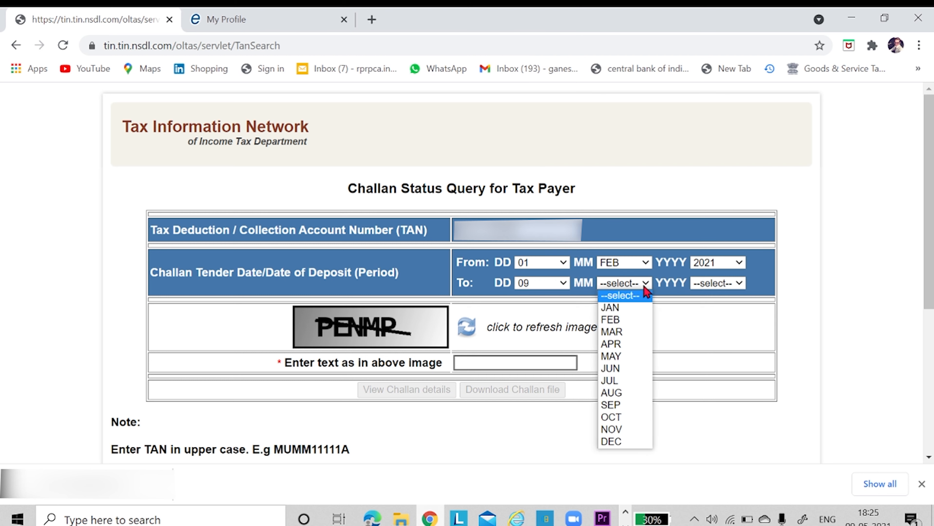
pyautogui.click(625, 356)
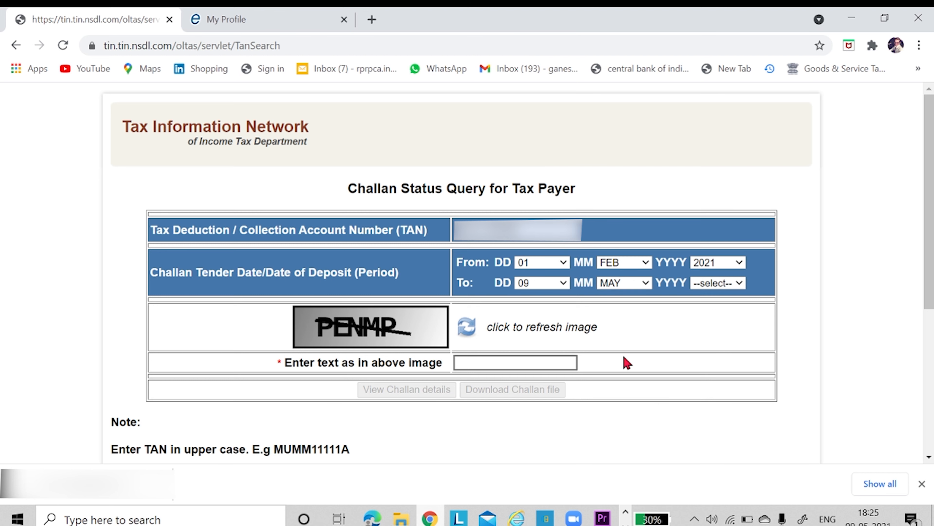
pyautogui.click(709, 284)
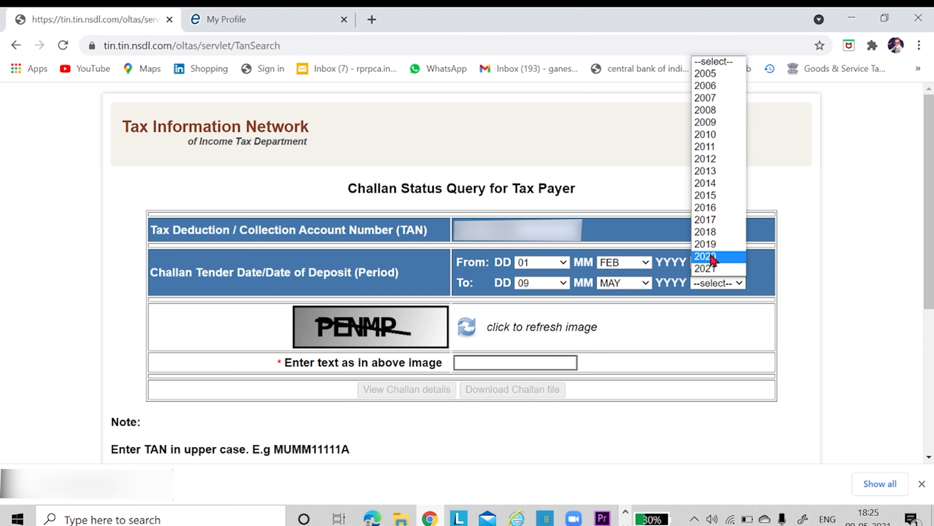
pyautogui.click(713, 268)
# - Enter the verification text shown in the image and view the challan details for the chosen period
pyautogui.click(523, 363)
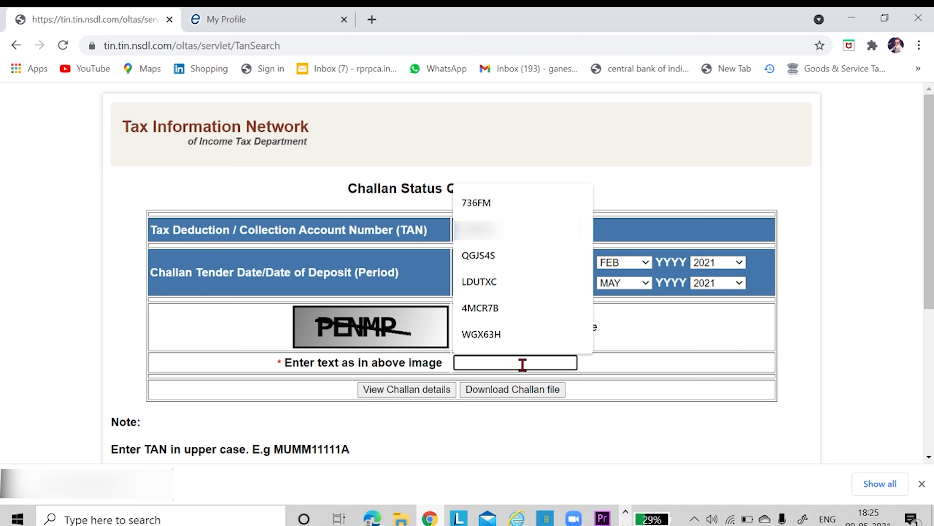
pyautogui.write('PENMP')
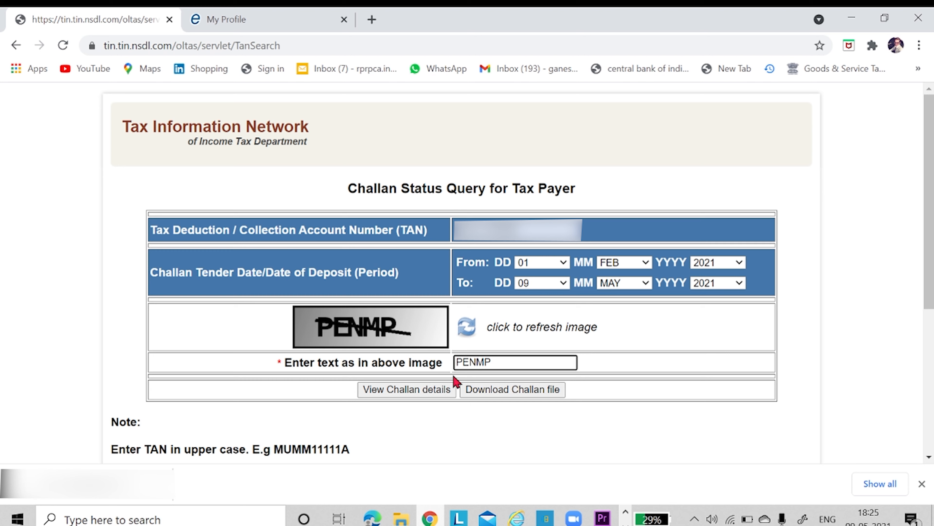
pyautogui.click(432, 390)
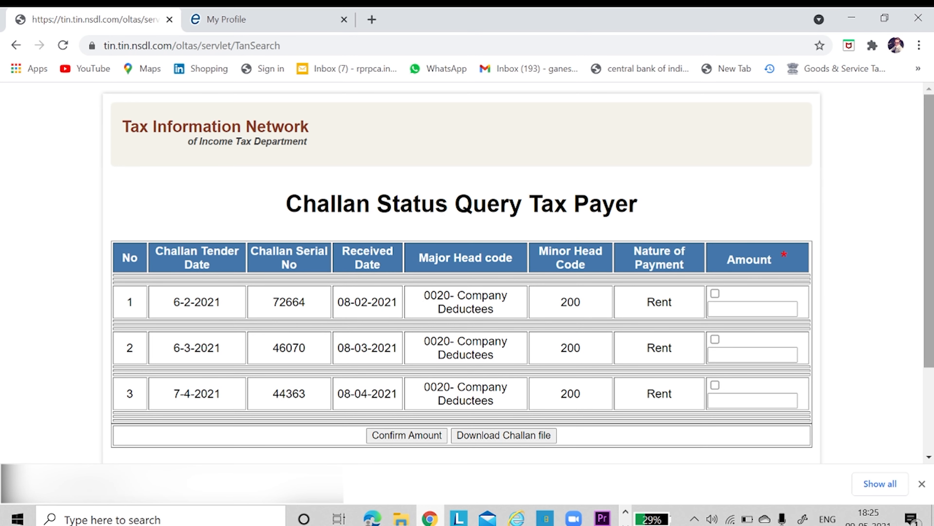
pyautogui.scroll(-2, 928, 228)
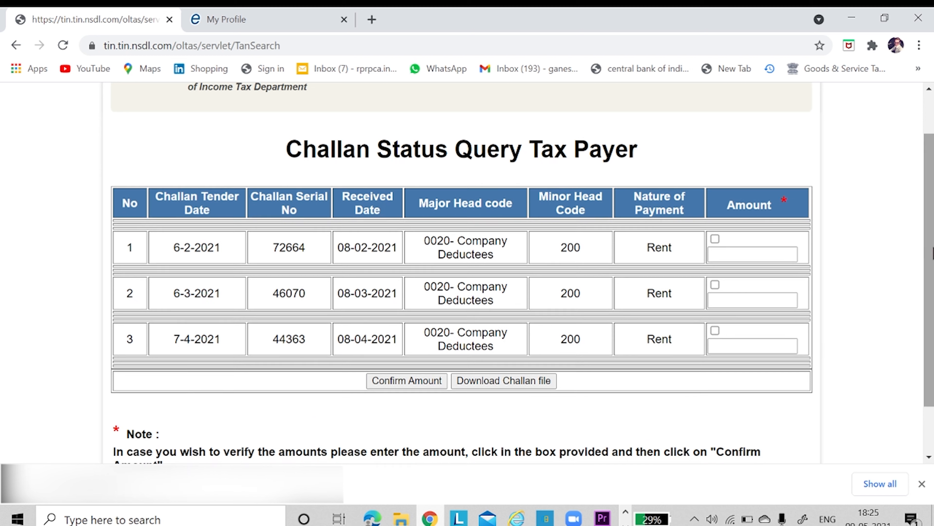
# - Download the challan file for the listed challans and show it in its folder
pyautogui.click(501, 382)
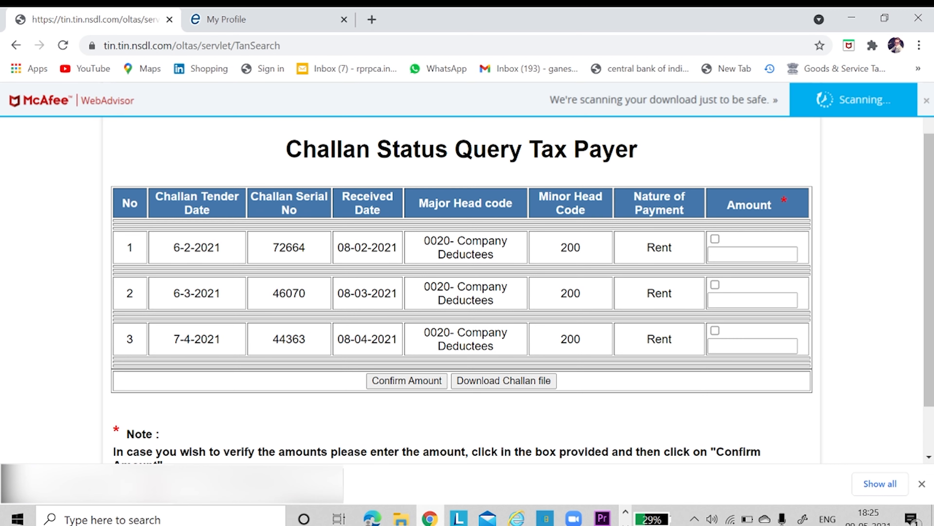
pyautogui.click(153, 483)
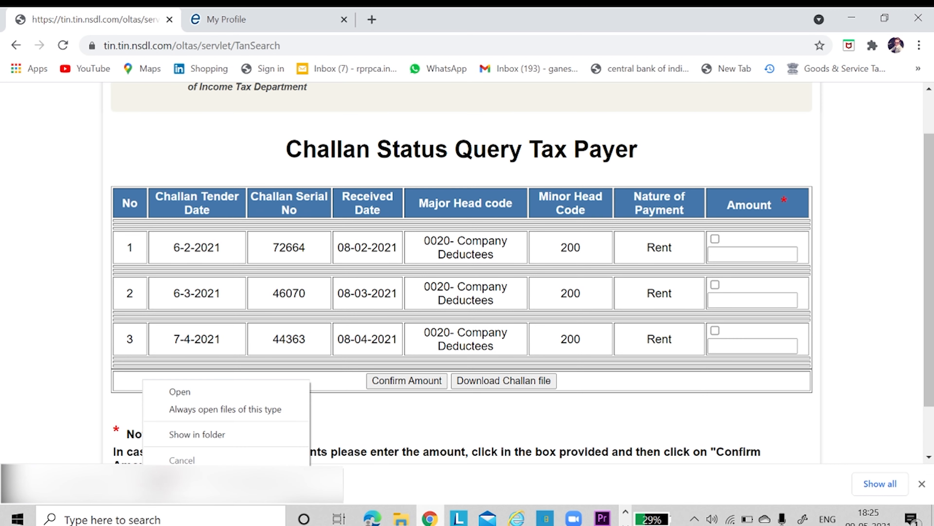
pyautogui.click(199, 438)
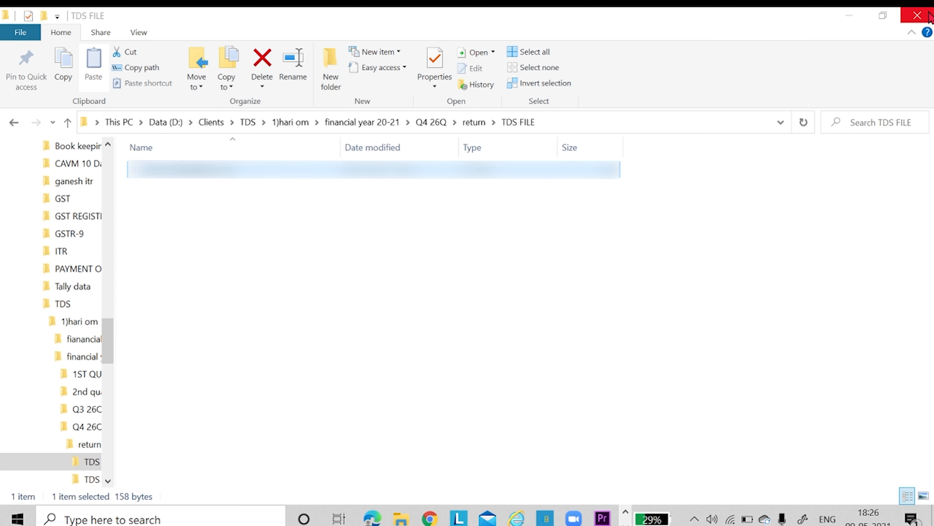
# - Switch to the Return Preparation Utility and choose the downloaded .csi file from the TDS FILE folder as the challan input file
pyautogui.click(626, 524)
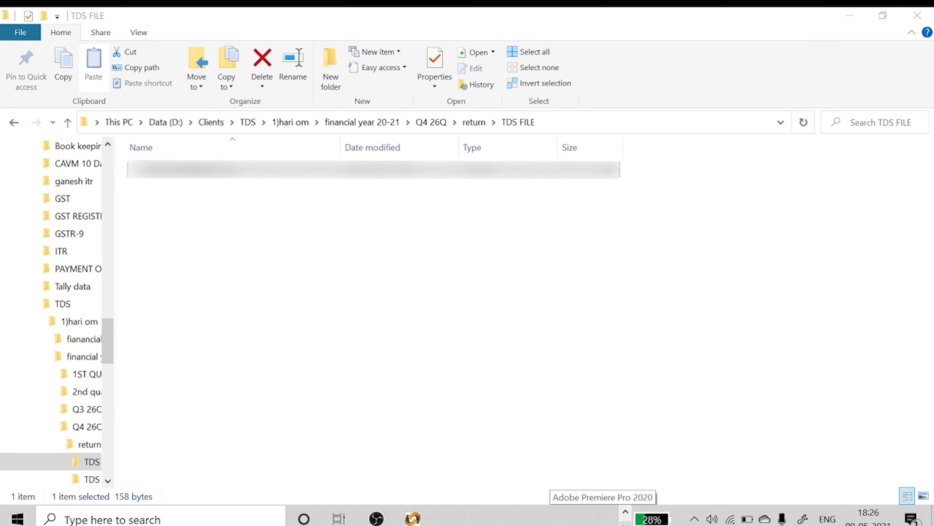
pyautogui.click(419, 518)
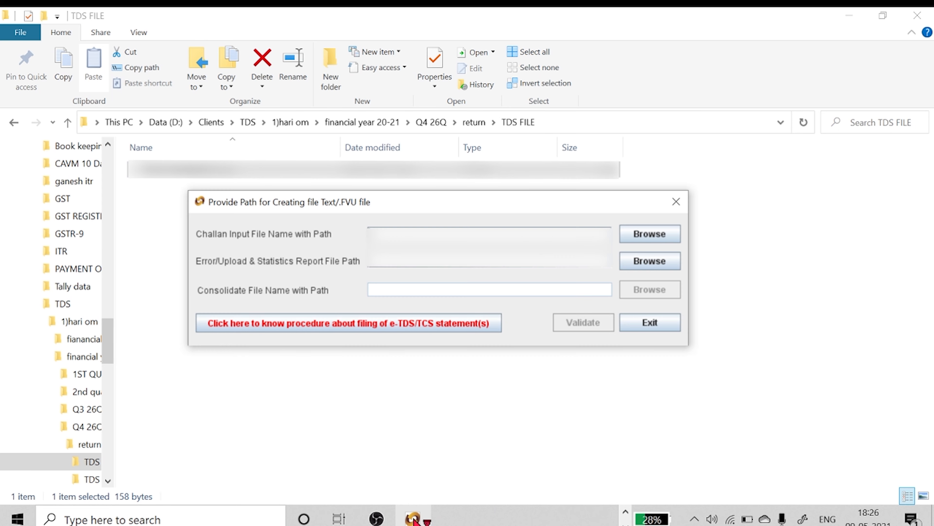
pyautogui.click(642, 234)
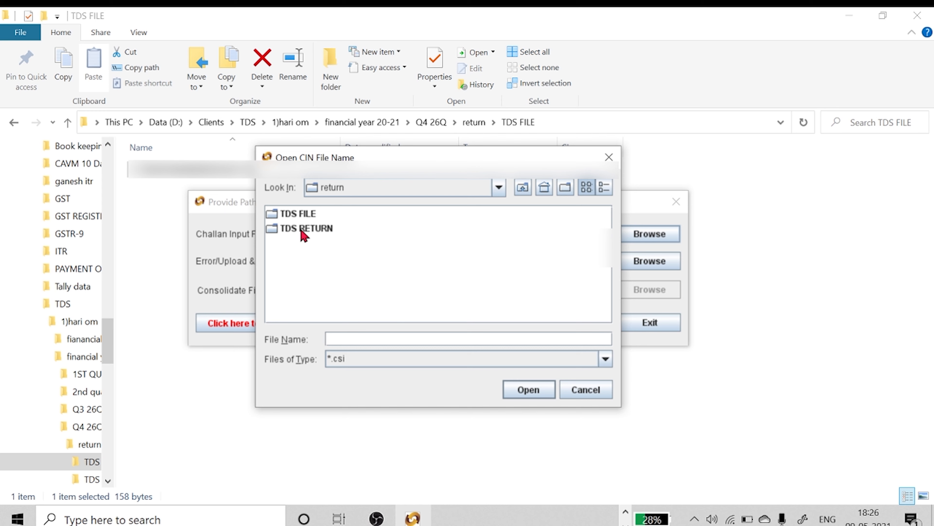
pyautogui.doubleClick(300, 215)
pyautogui.doubleClick(345, 216)
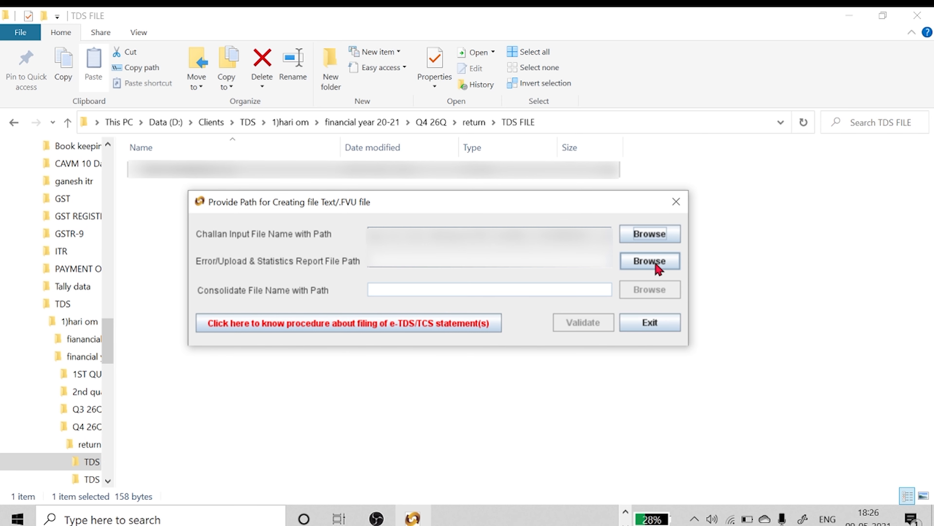
# - Set the error/upload and statistics report file path to the TDS FILE folder, keeping the file name 26QRQ4
pyautogui.click(658, 268)
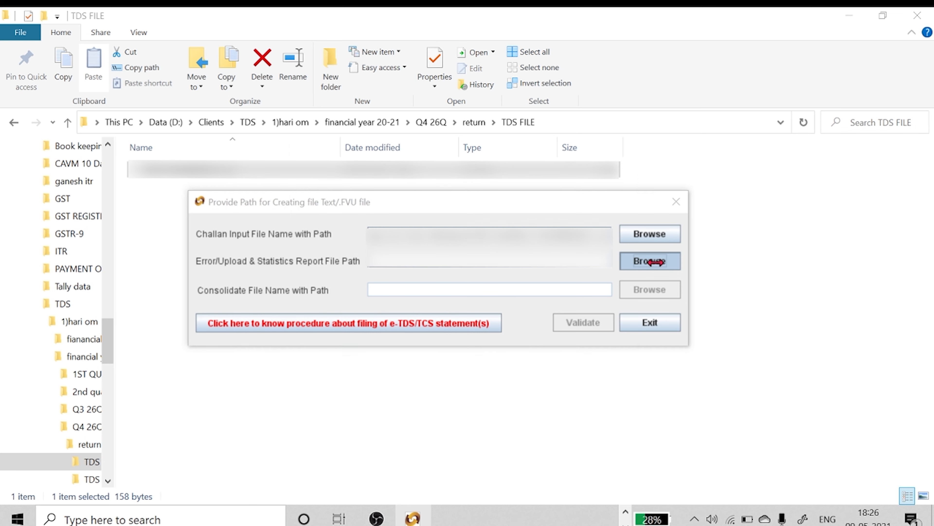
pyautogui.doubleClick(333, 192)
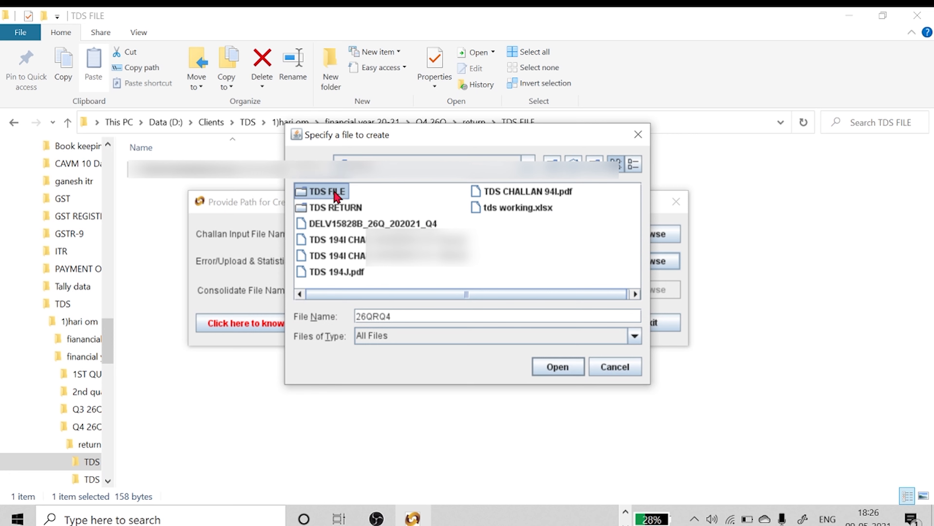
pyautogui.click(567, 368)
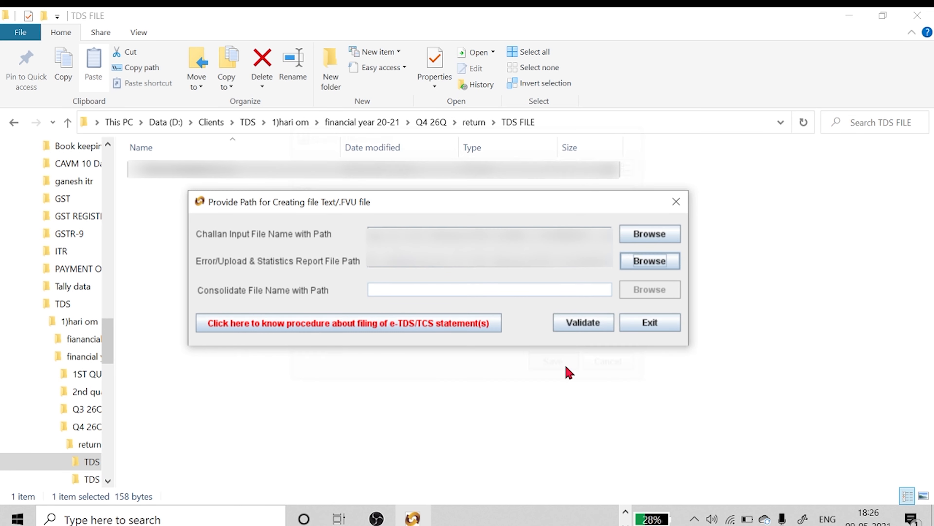
# - Validate the return file, dismiss the resulting messages and bring up the TDS FILE folder in a maximized window
pyautogui.click(589, 323)
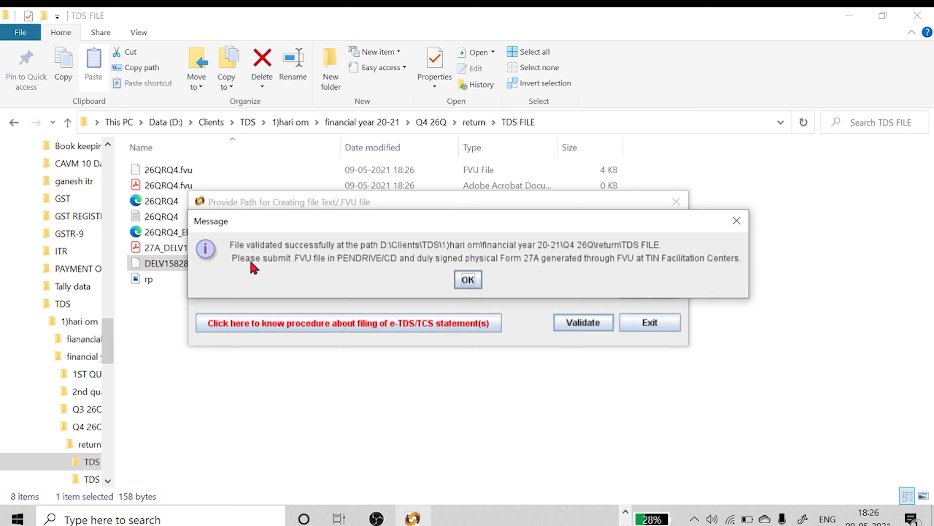
pyautogui.click(469, 282)
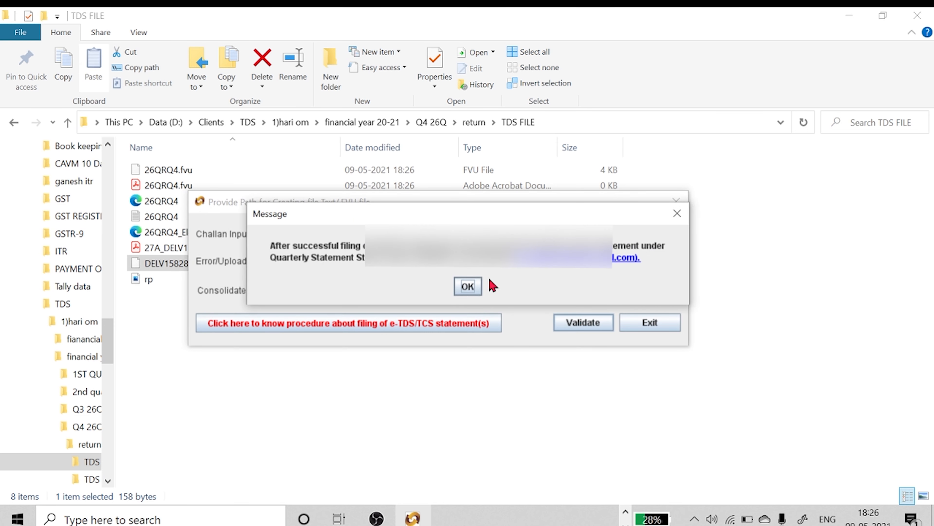
pyautogui.click(465, 287)
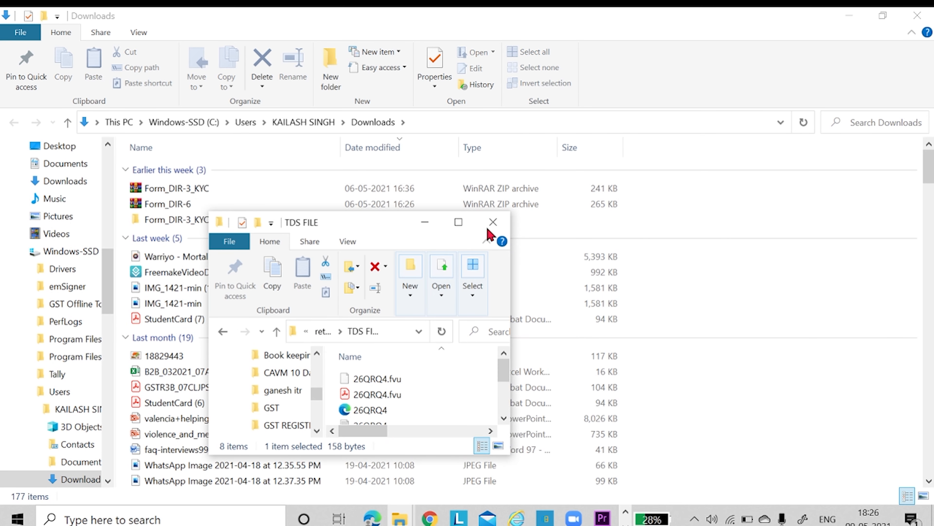
pyautogui.click(458, 221)
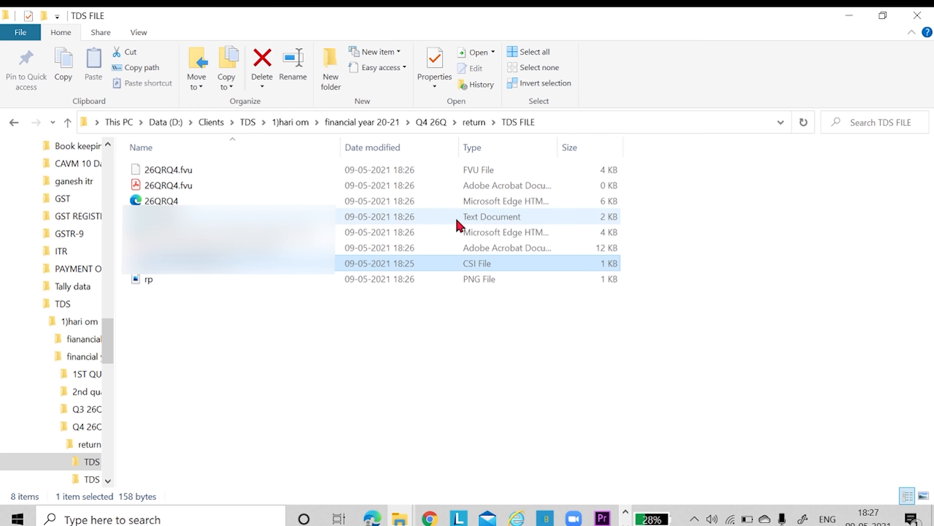